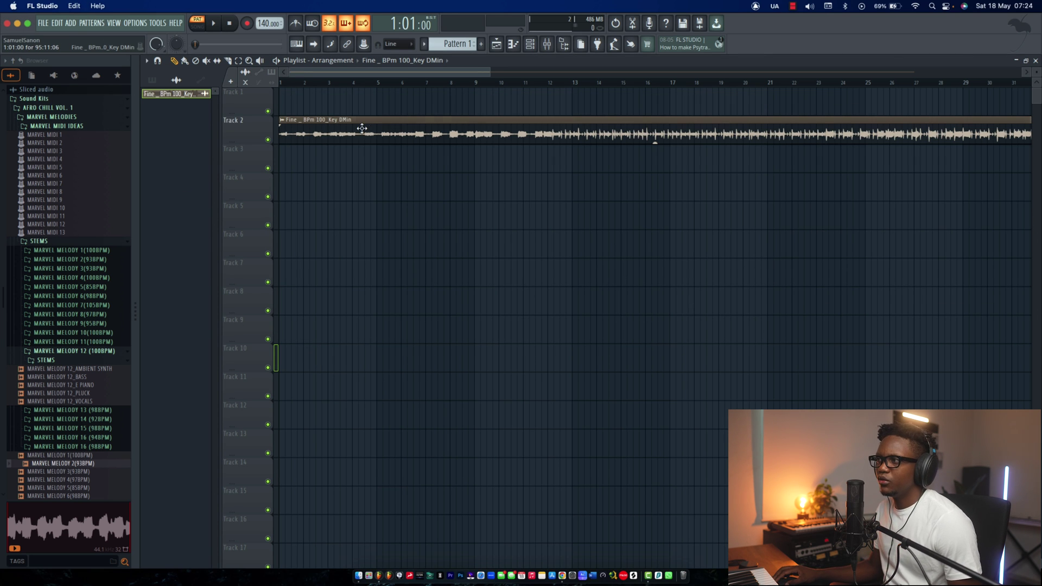
Step: Move the Fine _ BPm 100_Key DMin audio clip up to Track 1 and place the song position in bar 12
left_click_drag(352, 122, 291, 91)
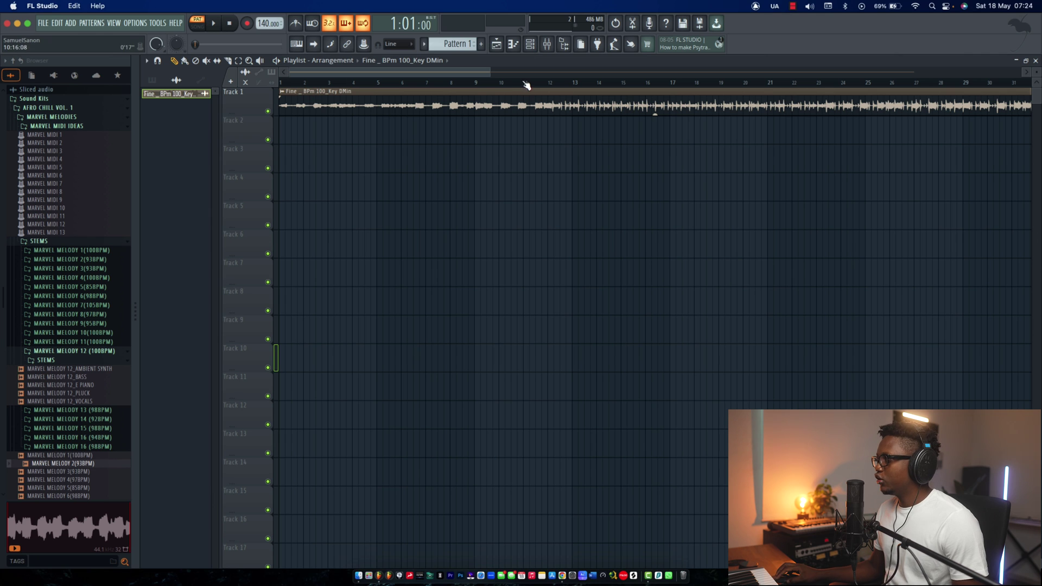
left_click(553, 83)
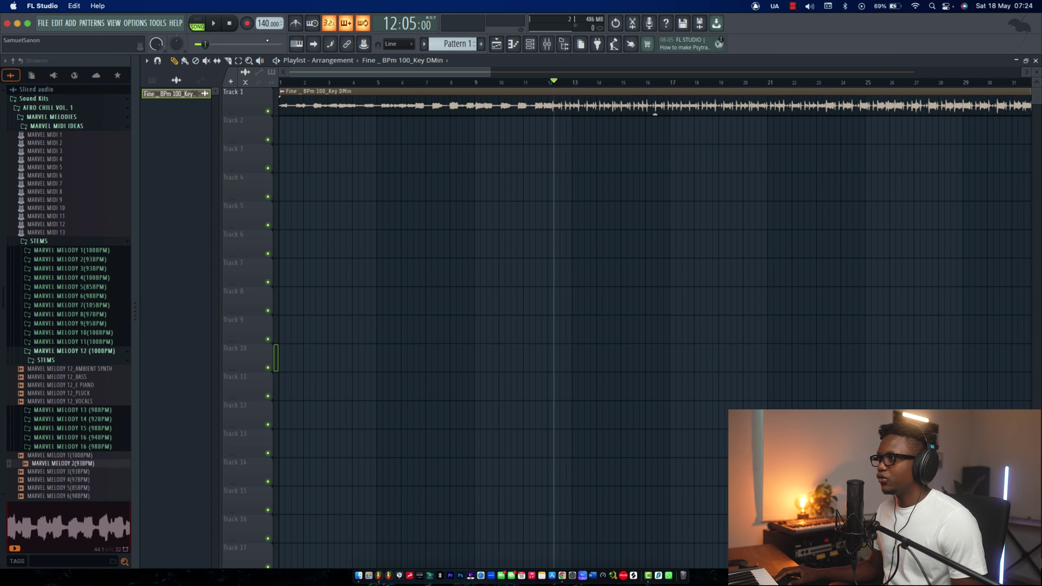
Step: Set the project tempo to 100 BPM by tapping along to the playing beat with the Tempo tapper
right_click(266, 25)
left_click(361, 32)
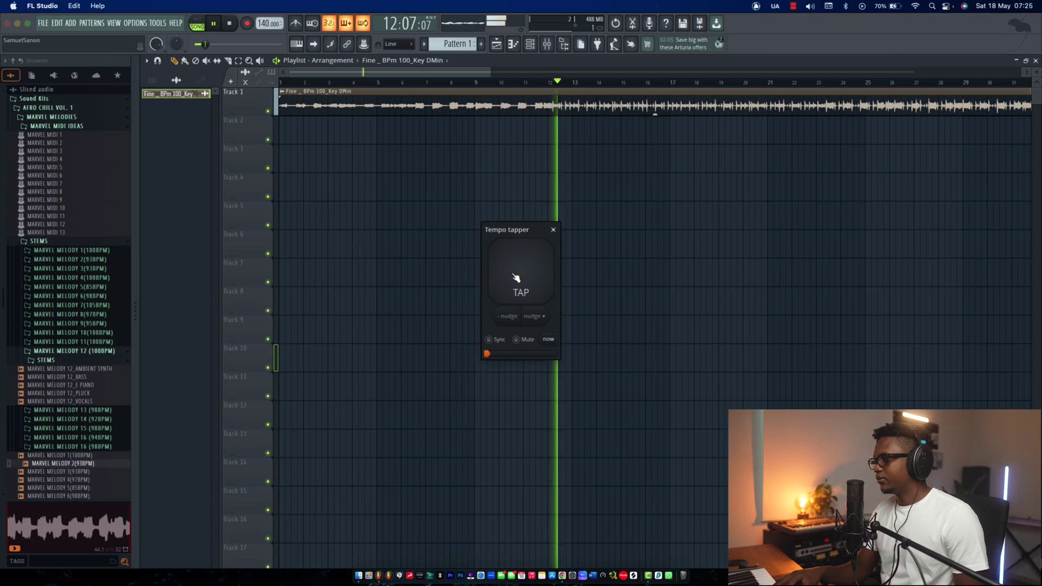
left_click(515, 278)
left_click(516, 278)
left_click(516, 277)
left_click(516, 278)
left_click(516, 277)
left_click(516, 278)
left_click(516, 277)
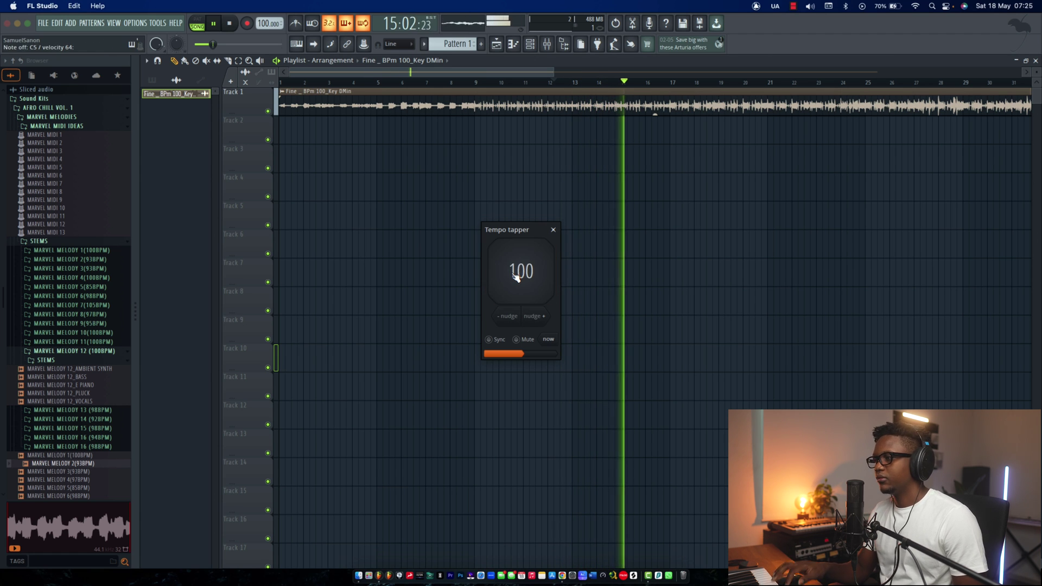
left_click(516, 278)
left_click(516, 278)
key("space")
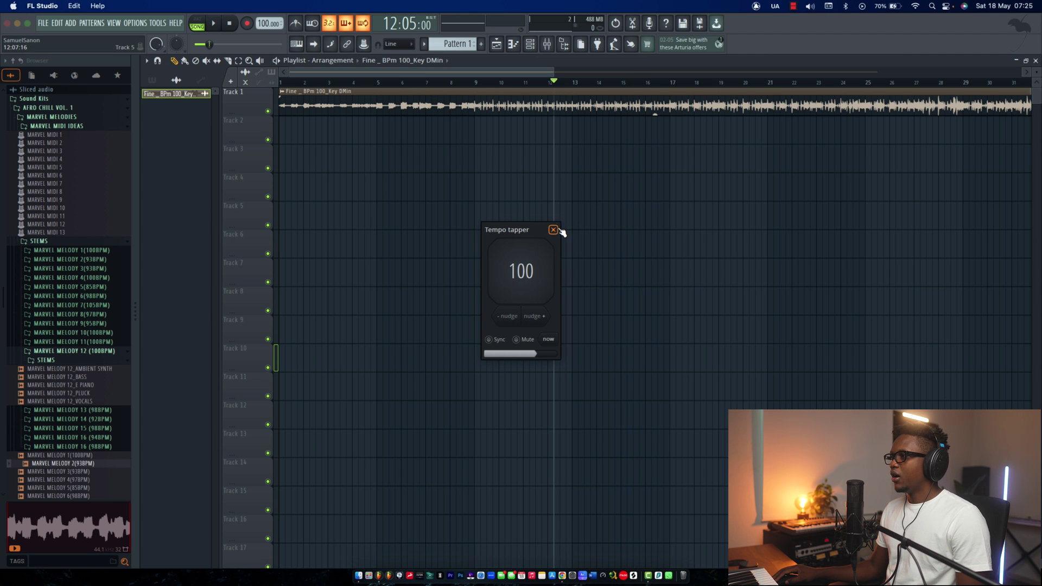
left_click(553, 230)
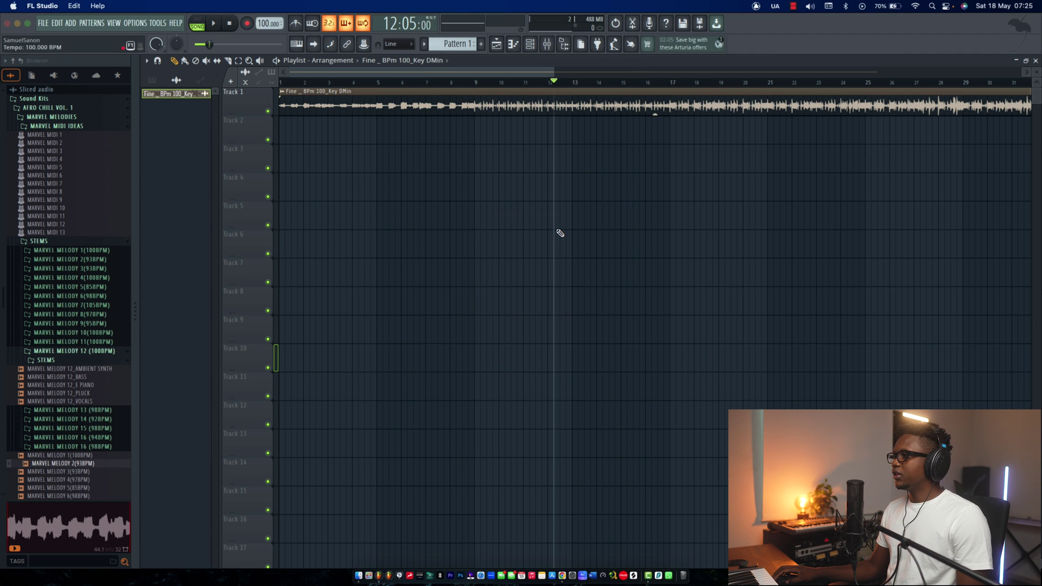
Step: Show more bars of the playlist in a full-screen window and play the beat from bar 12 to check it
left_click_drag(549, 75, 754, 74)
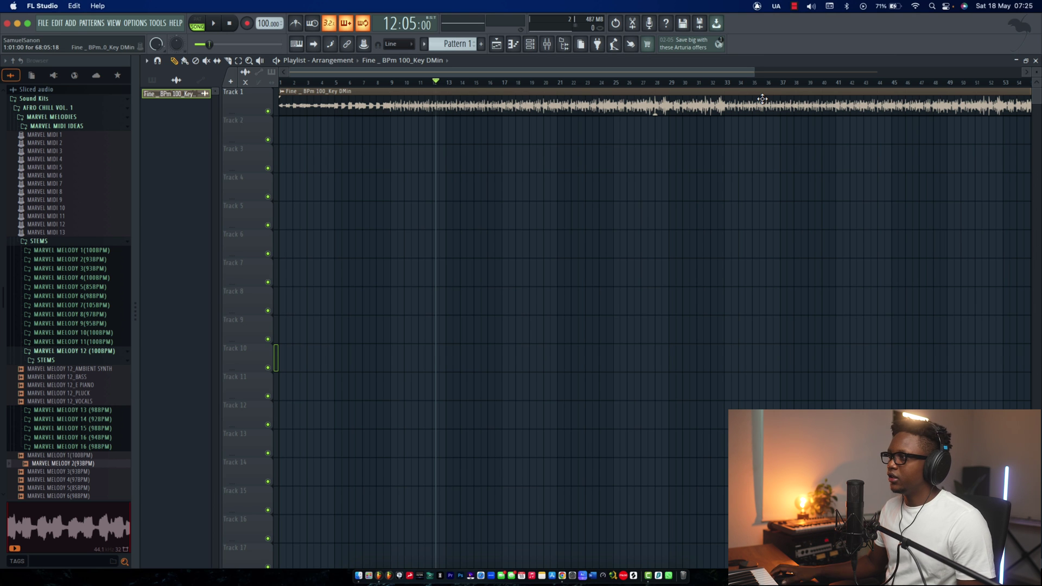
left_click(28, 23)
key("space")
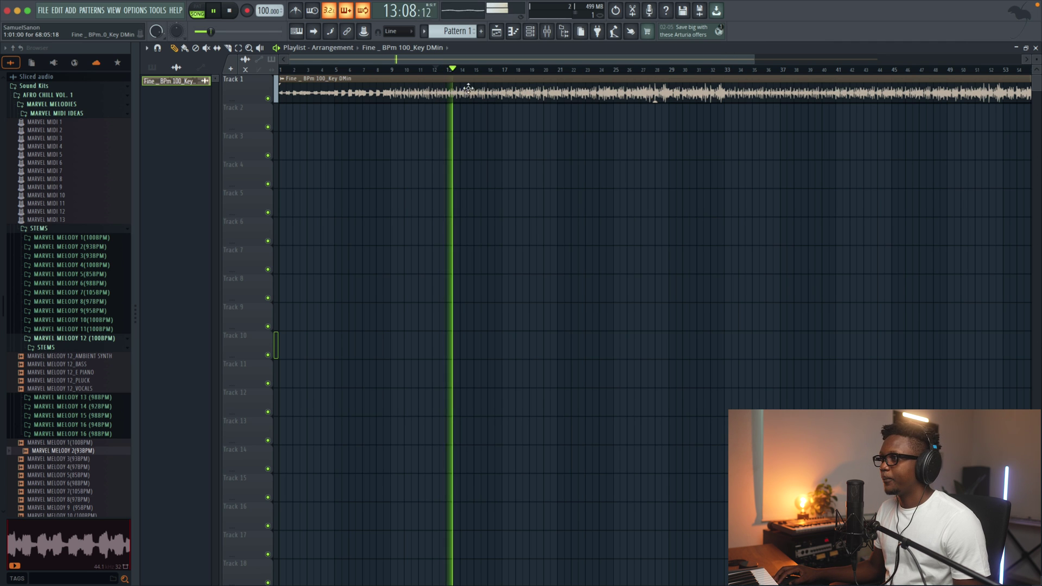
key("space")
Step: Rename Track 1 as Beat and give it a dark pink colour
double_click(263, 82)
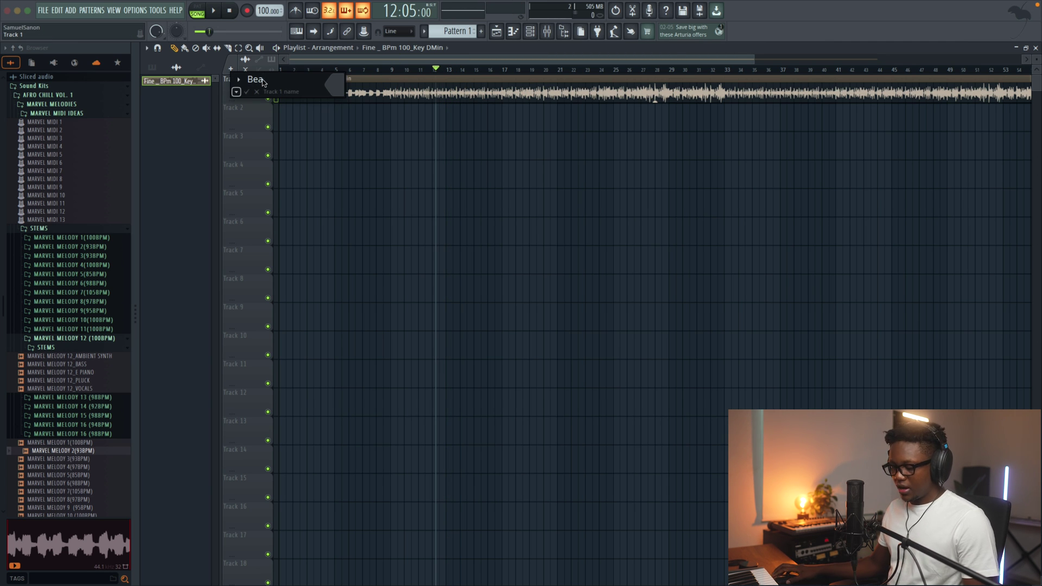
type("Beat")
left_click(339, 85)
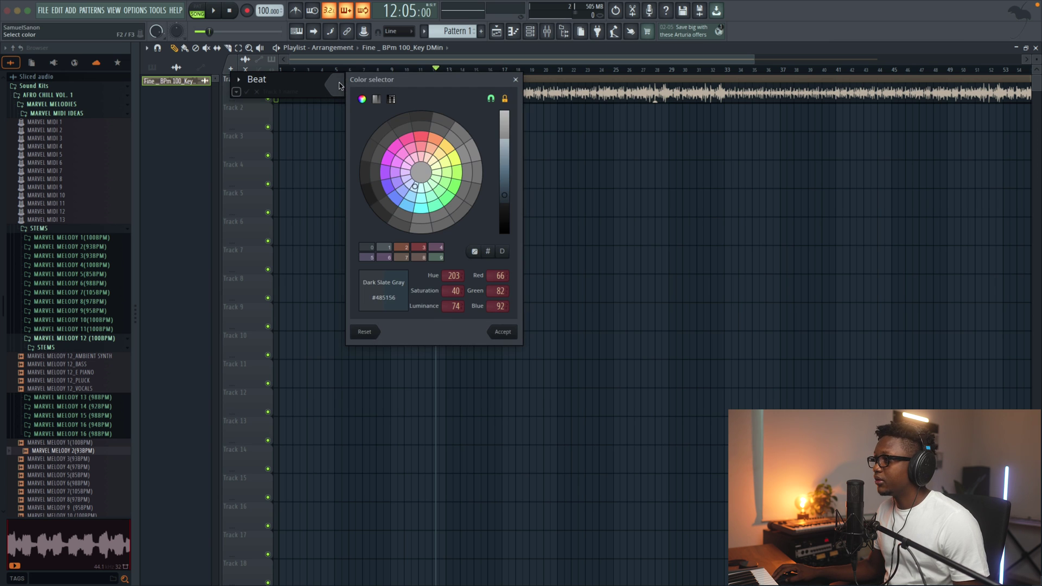
left_click(408, 141)
key("Return")
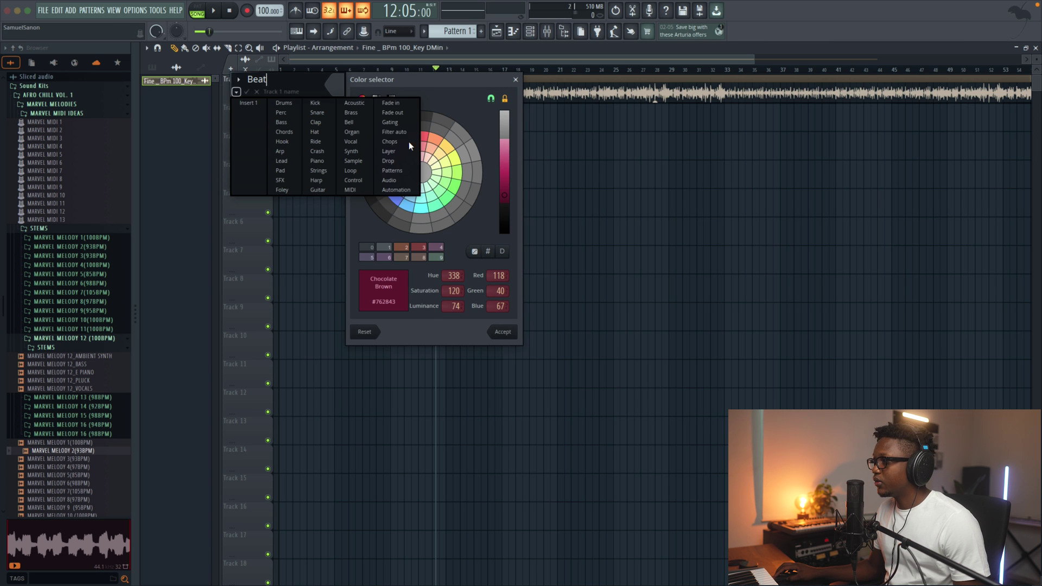
left_click(534, 184)
key("Return")
key("Return")
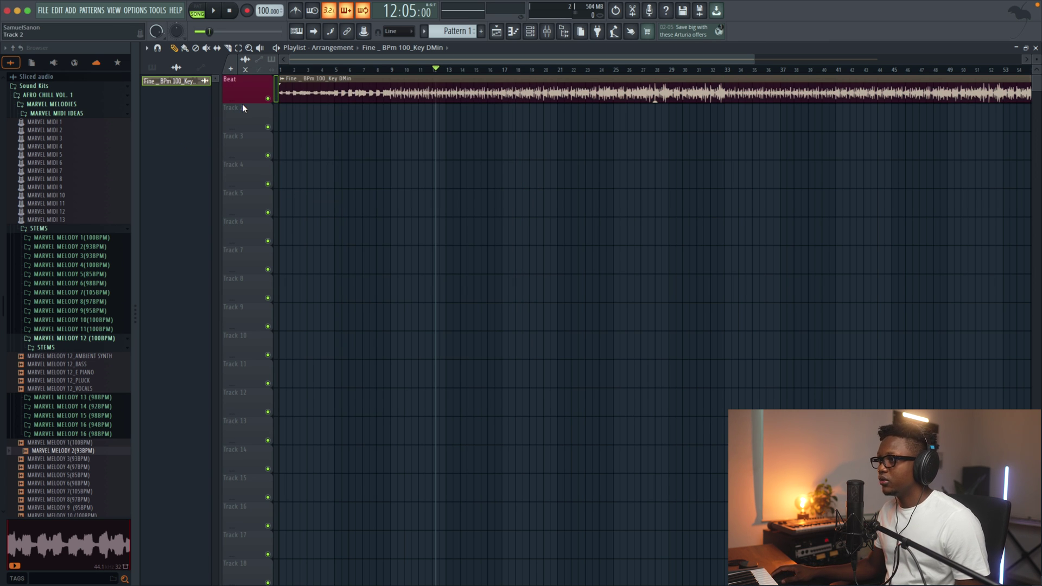
Step: Make the Beat playlist track an audio track routed to mixer Insert 1, and play it back briefly
right_click(242, 81)
mouse_move(304, 141)
mouse_move(349, 150)
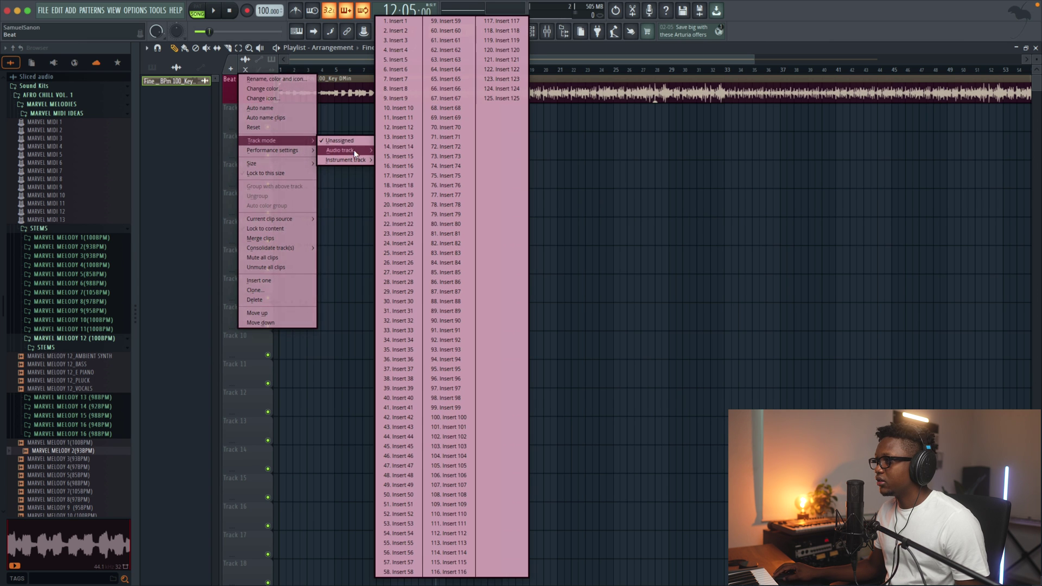
left_click(405, 25)
key("space")
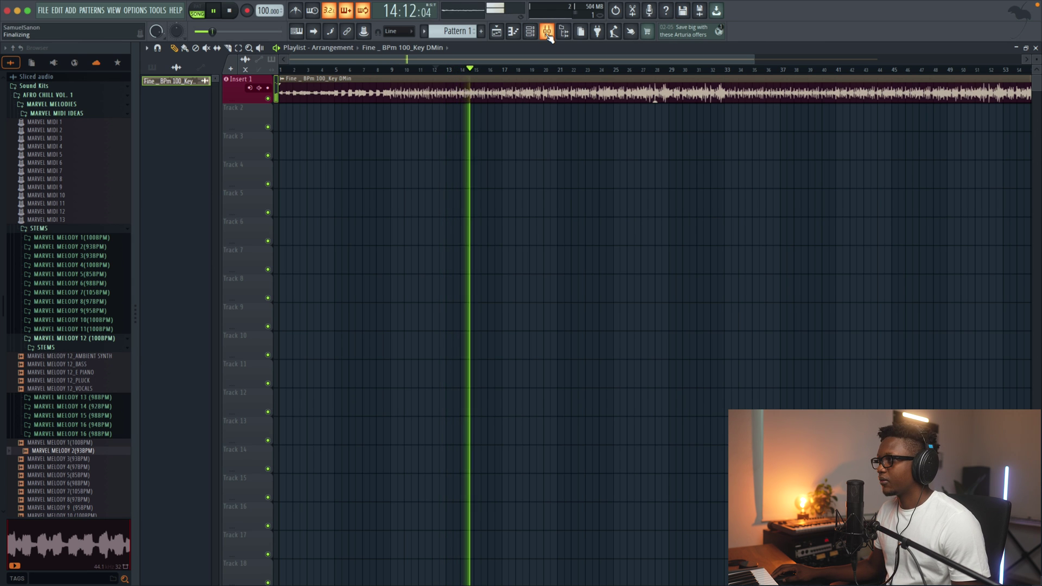
key("space")
Step: Rename mixer Insert 2 as Lead and give it a green colour
left_click(547, 33)
left_click(187, 82)
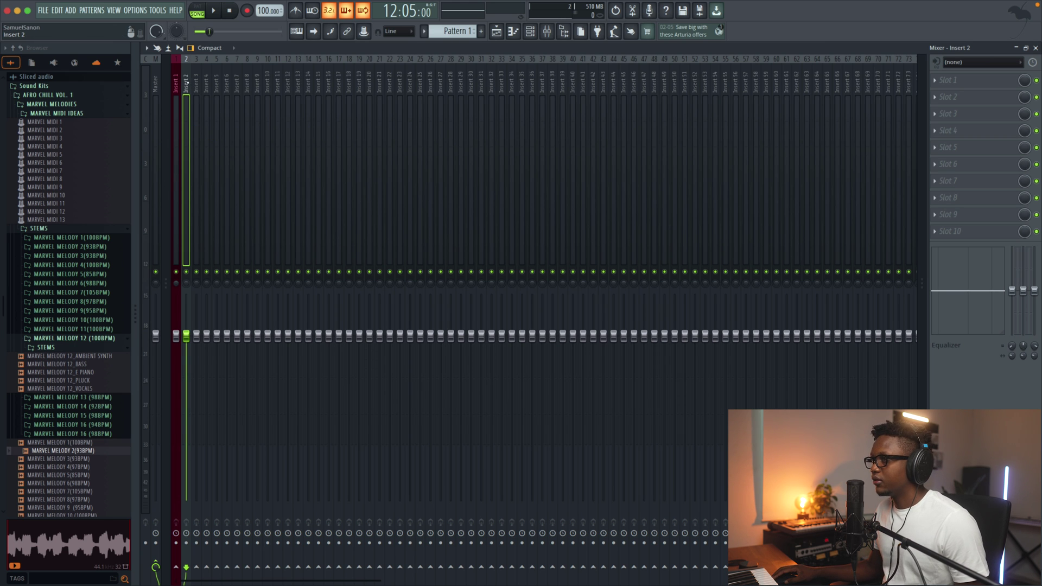
right_click(188, 81)
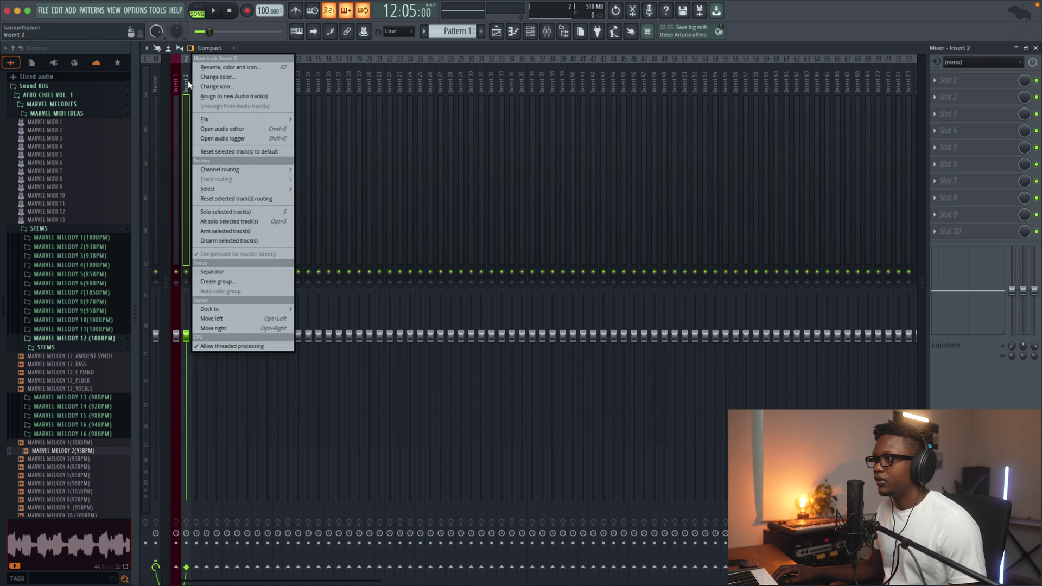
left_click(255, 66)
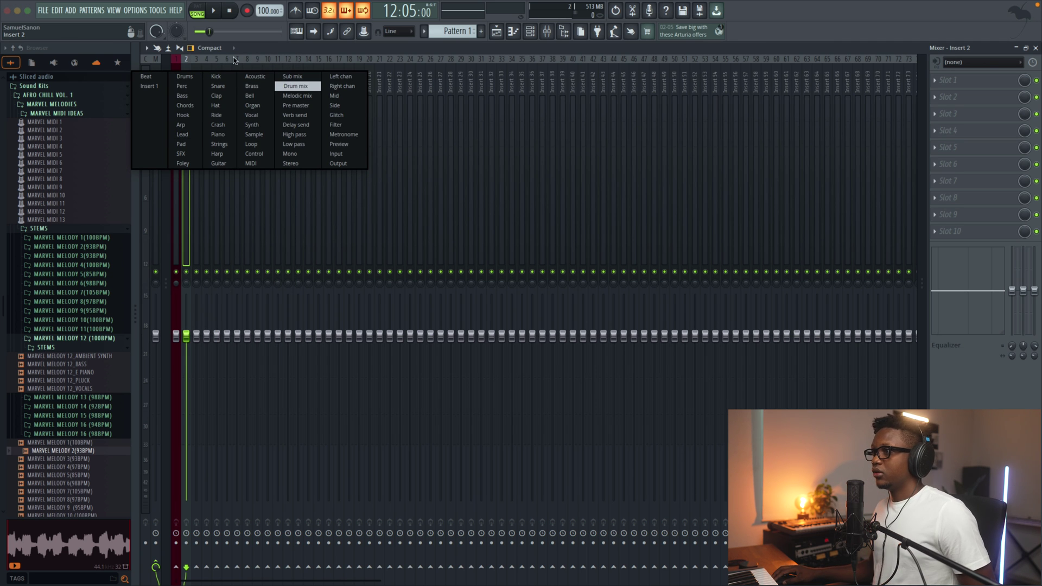
left_click(187, 54)
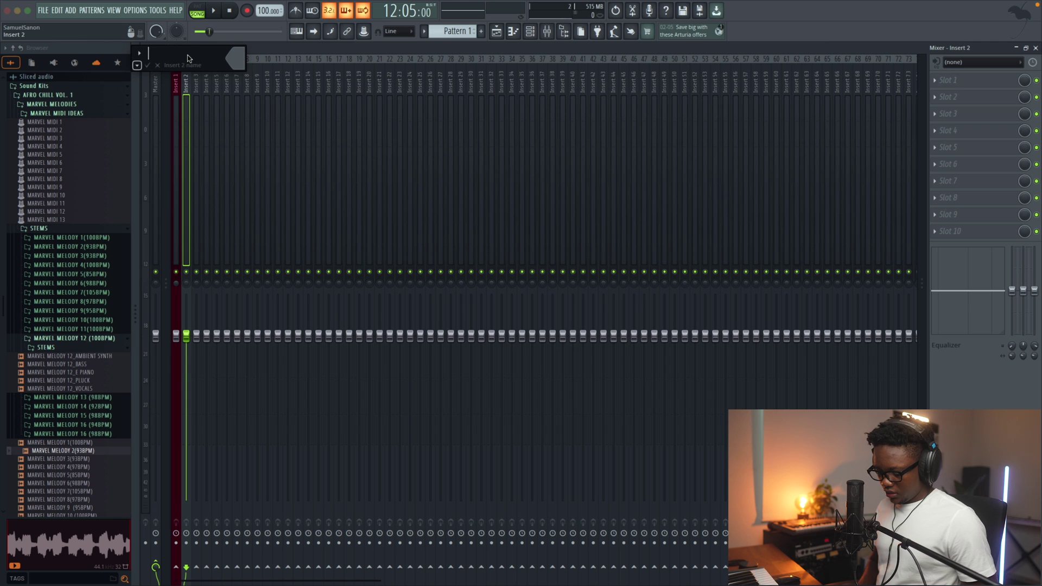
type("Lead")
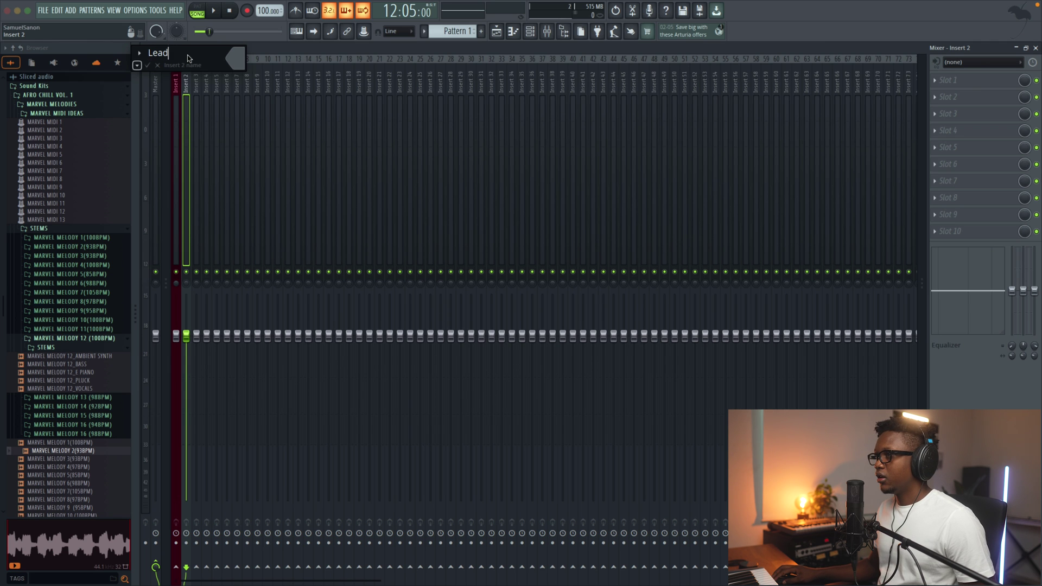
left_click(240, 61)
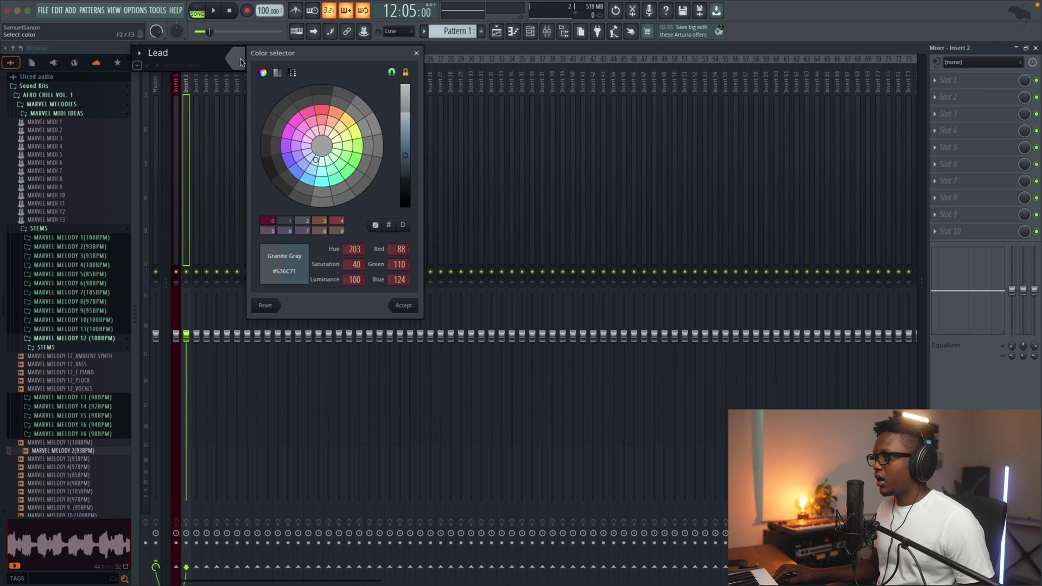
left_click(330, 182)
key("Return")
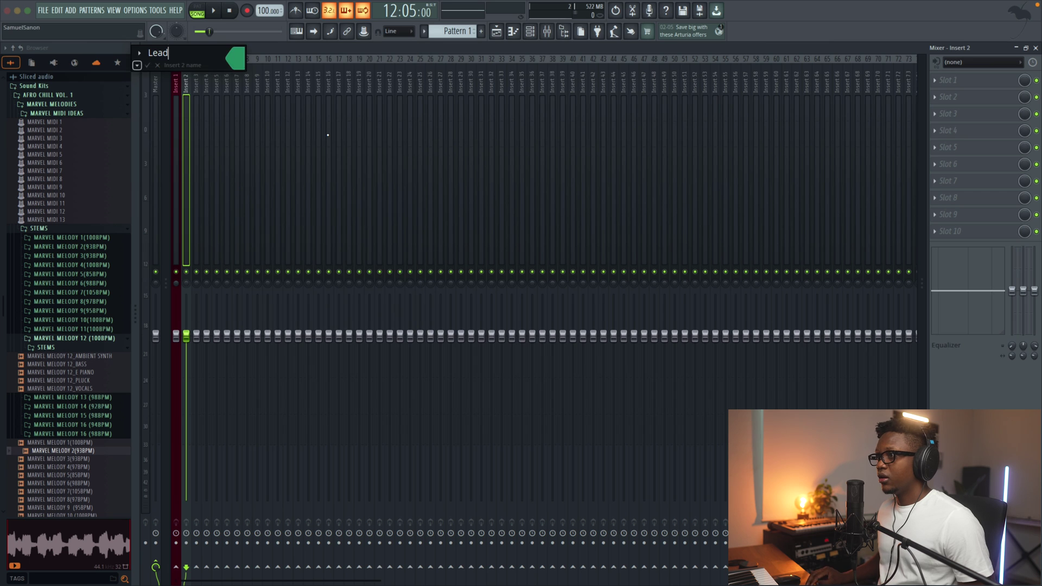
key("Return")
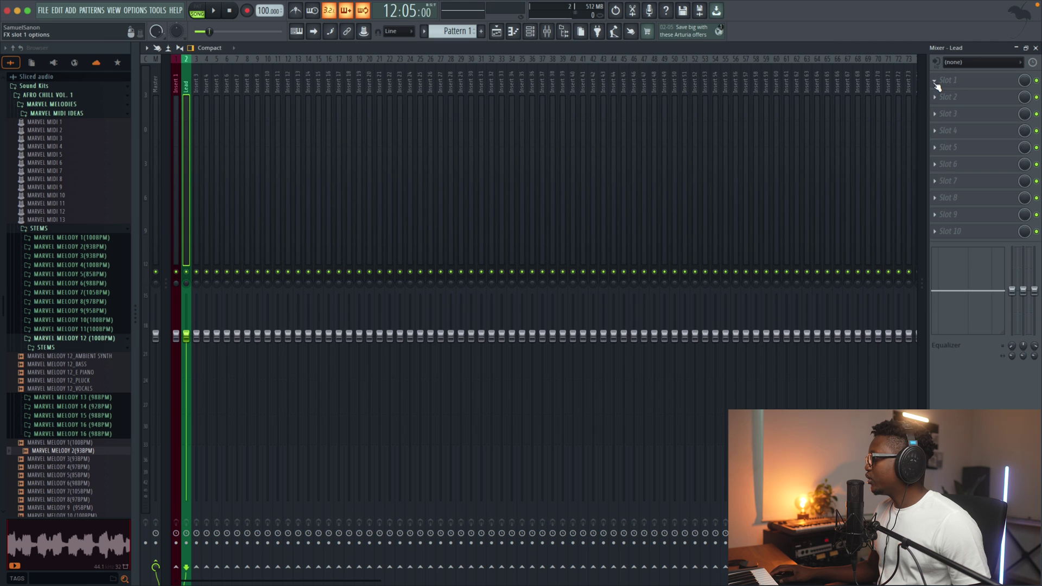
Step: Load NLS Channel Mono from WaveShell1-VST3 14.0 into the first effect slot of the Lead mixer track
left_click(937, 82)
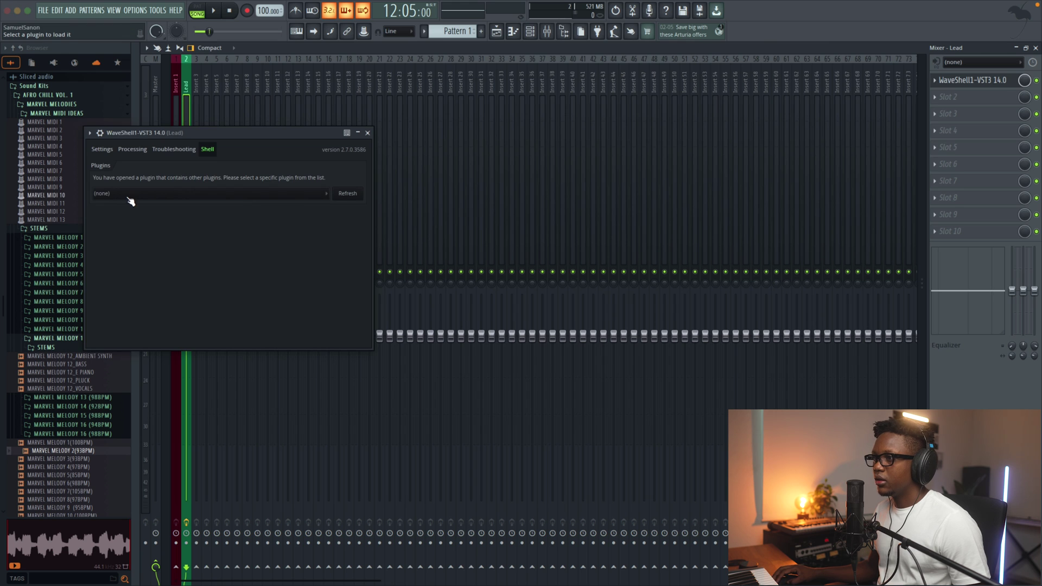
left_click(128, 196)
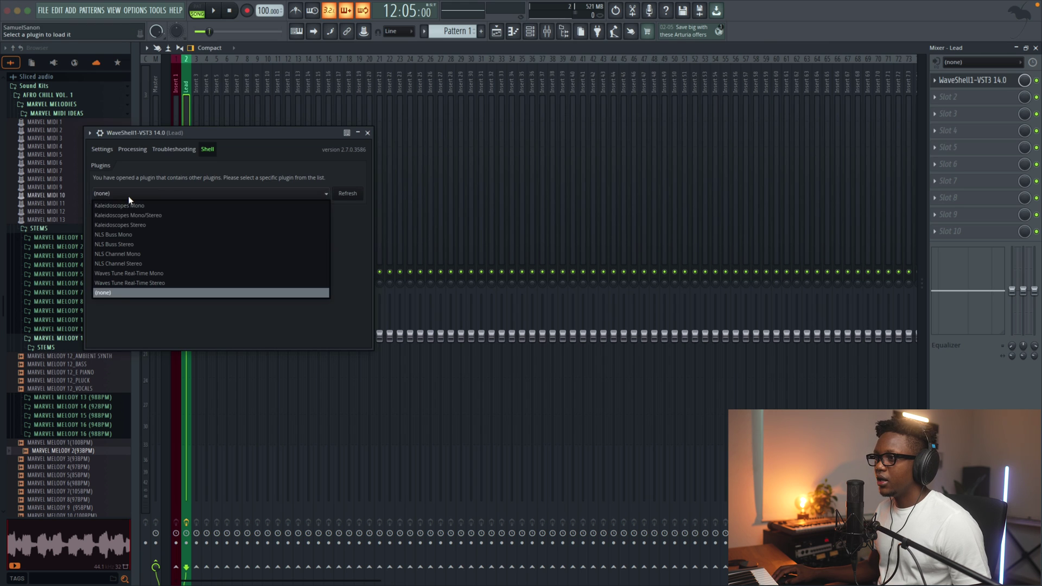
left_click(119, 253)
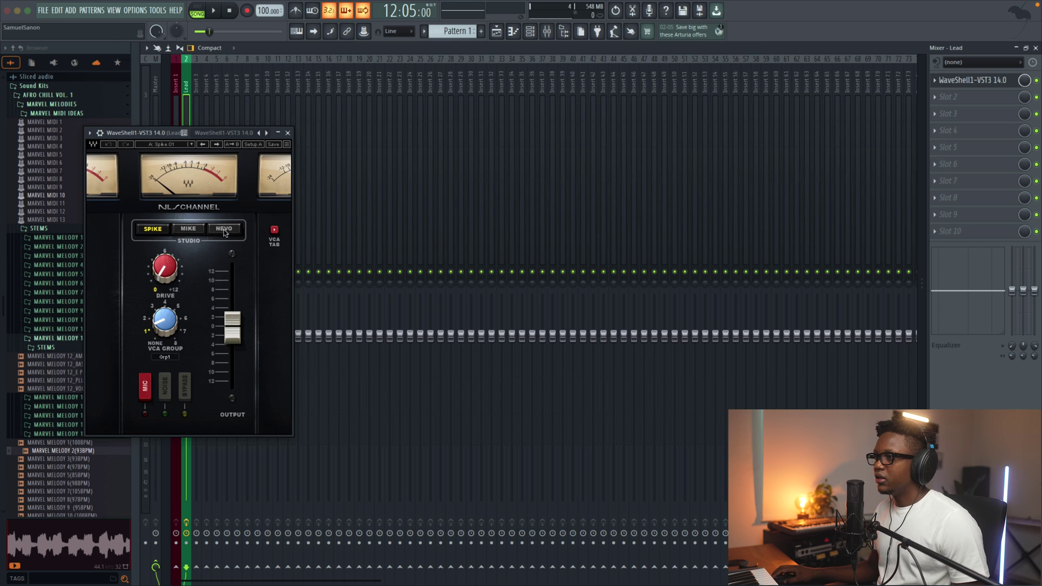
Step: Set the NLS Channel's studio to NEVO and raise its Drive moderately
left_click(224, 229)
left_click_drag(165, 269, 164, 260)
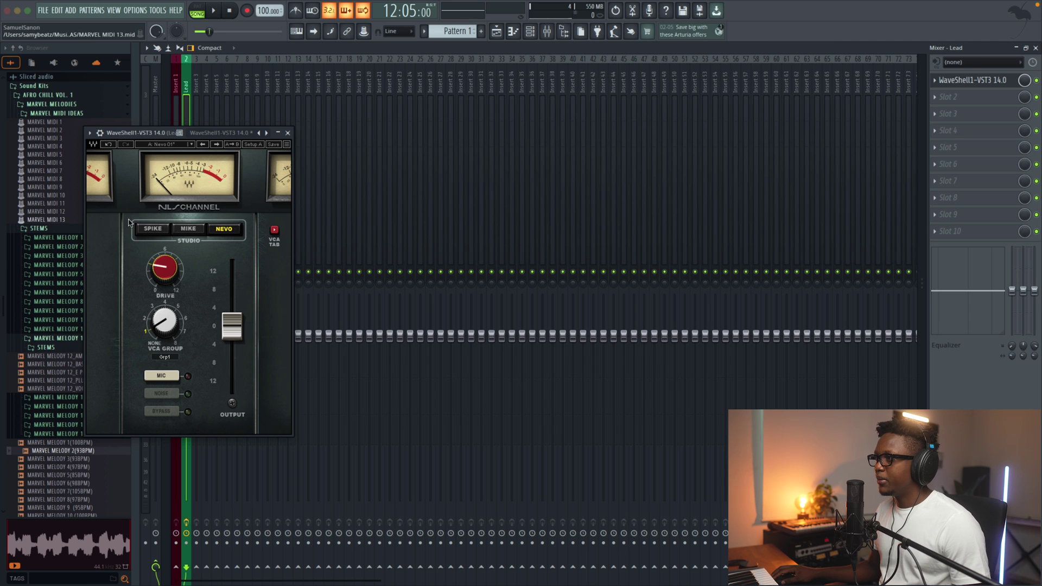
left_click(288, 133)
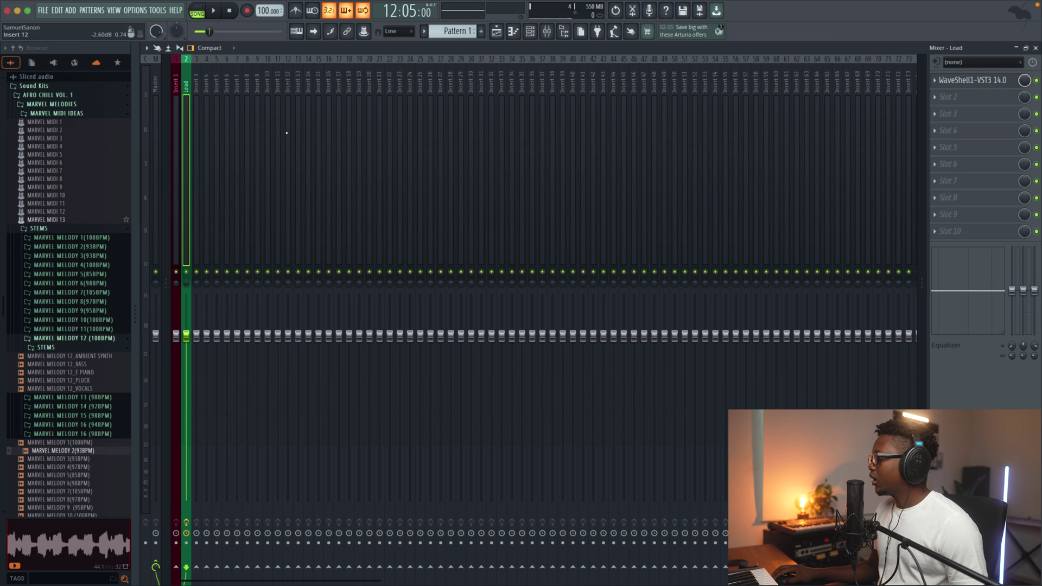
left_click(965, 81)
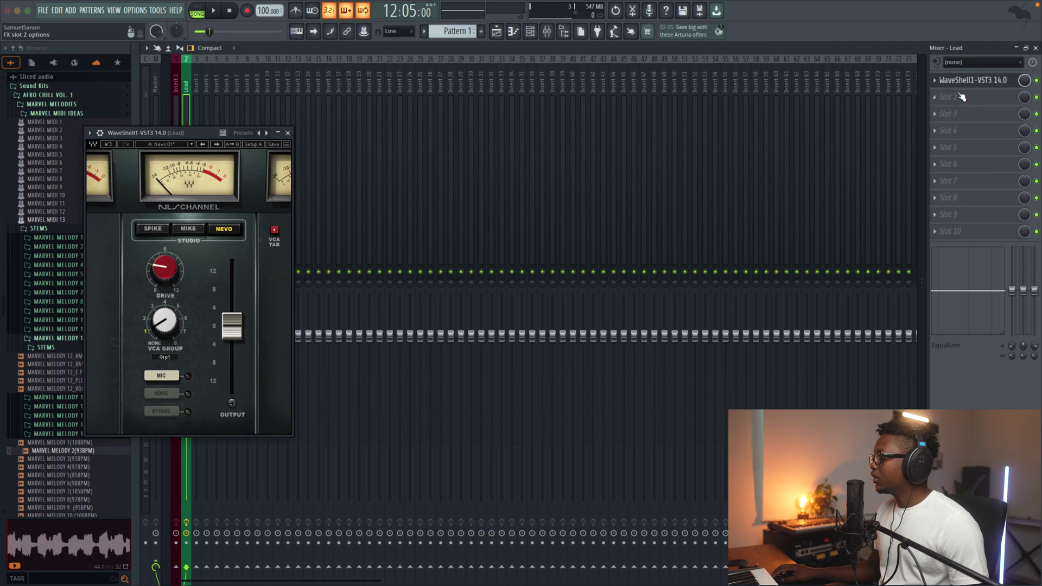
Step: Load Analog Obsession's KONSOL into the Lead track's second effect slot with the BLUE model and try its BUS mode
left_click(932, 97)
mouse_move(772, 31)
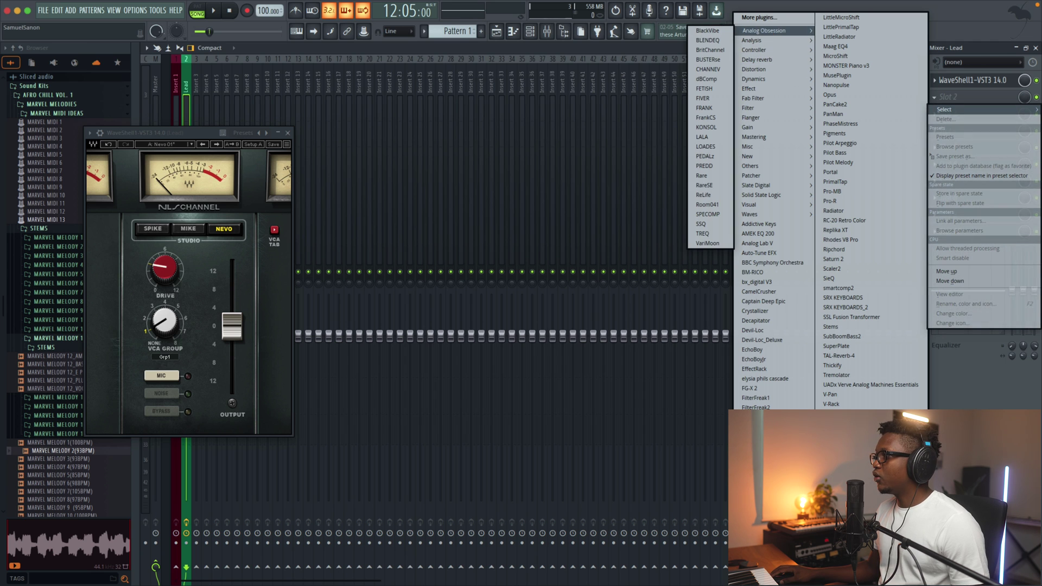
left_click(708, 128)
left_click(169, 348)
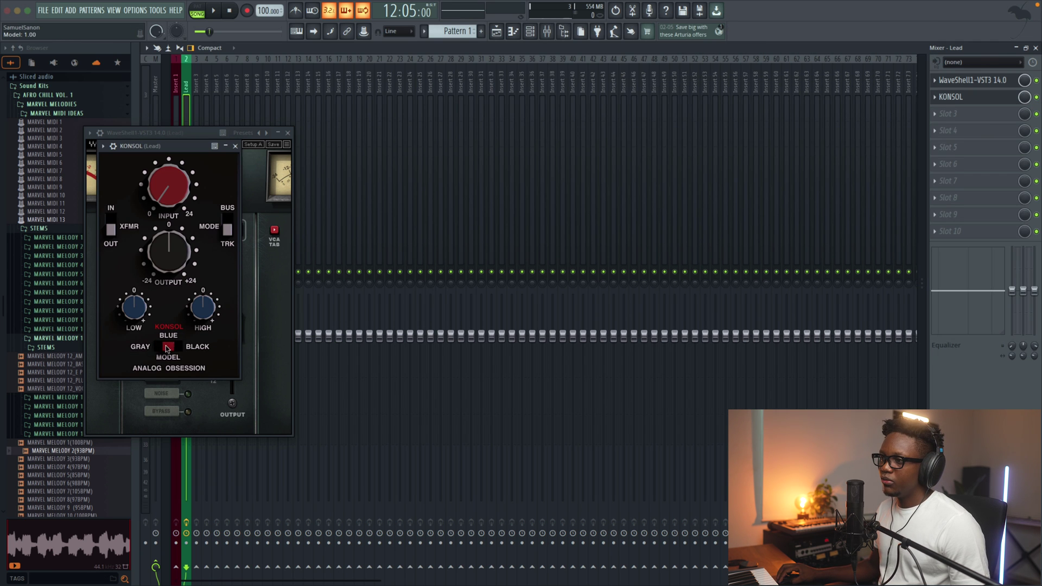
left_click(165, 349)
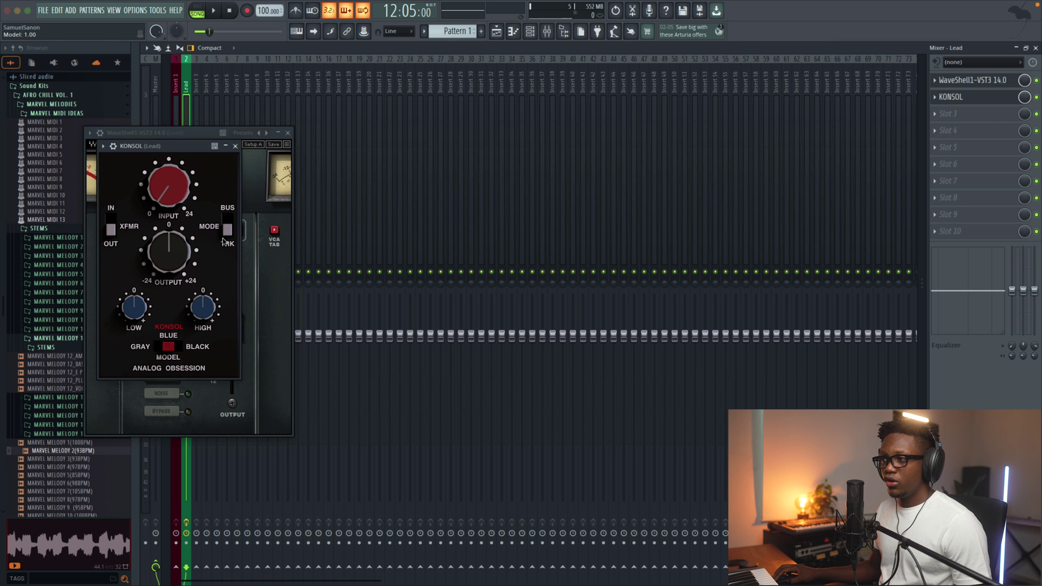
left_click(228, 219)
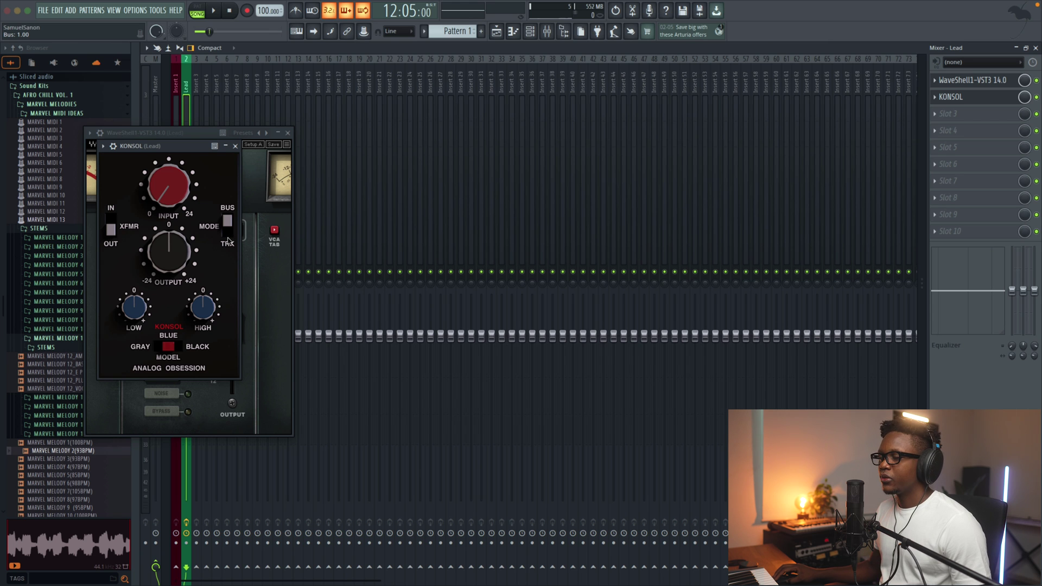
Step: Delete the KONSOL plugin from the Lead track's second effect slot
left_click(937, 98)
left_click(939, 119)
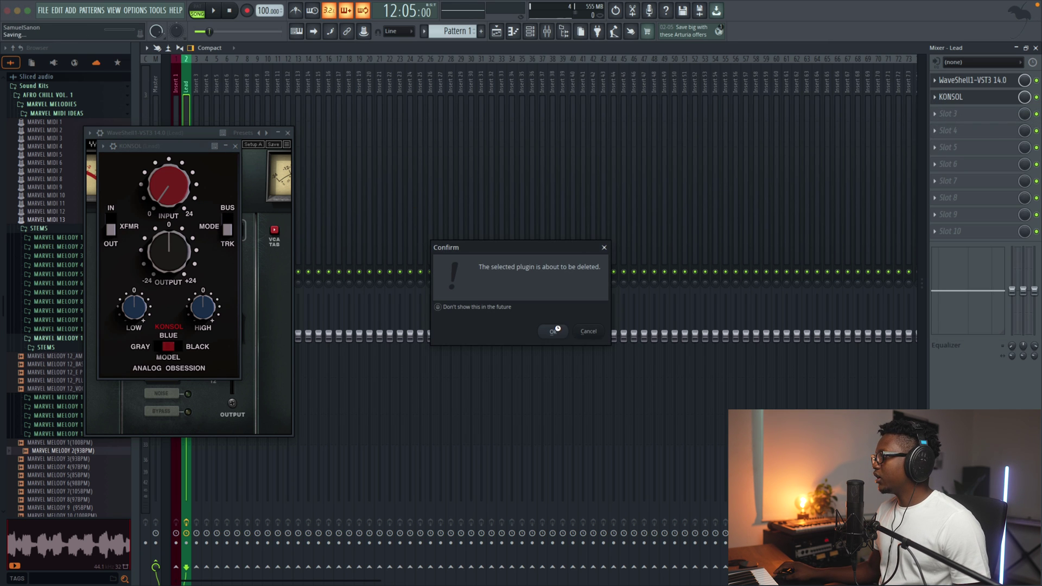
key("Return")
Step: Load Waves Tune Real-Time from WaveShell1-VST3 14.0 into the Lead track's second effect slot
left_click(947, 97)
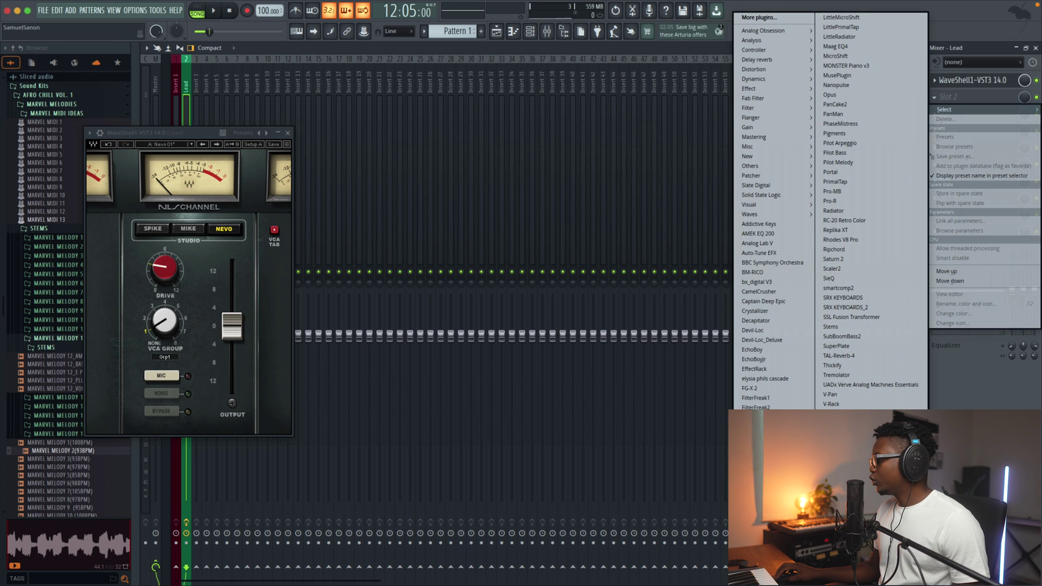
left_click(846, 442)
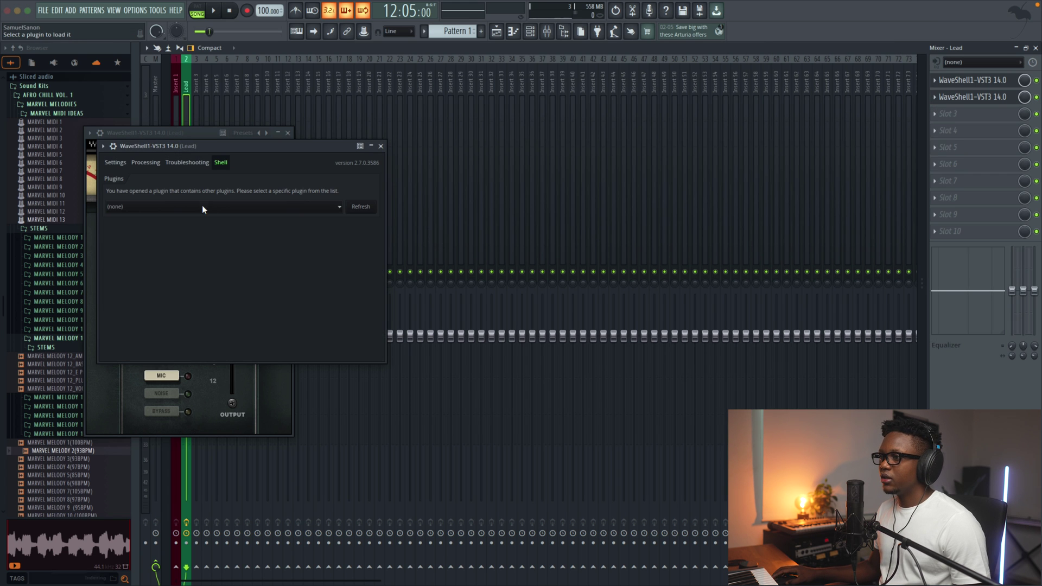
left_click(203, 207)
left_click(162, 287)
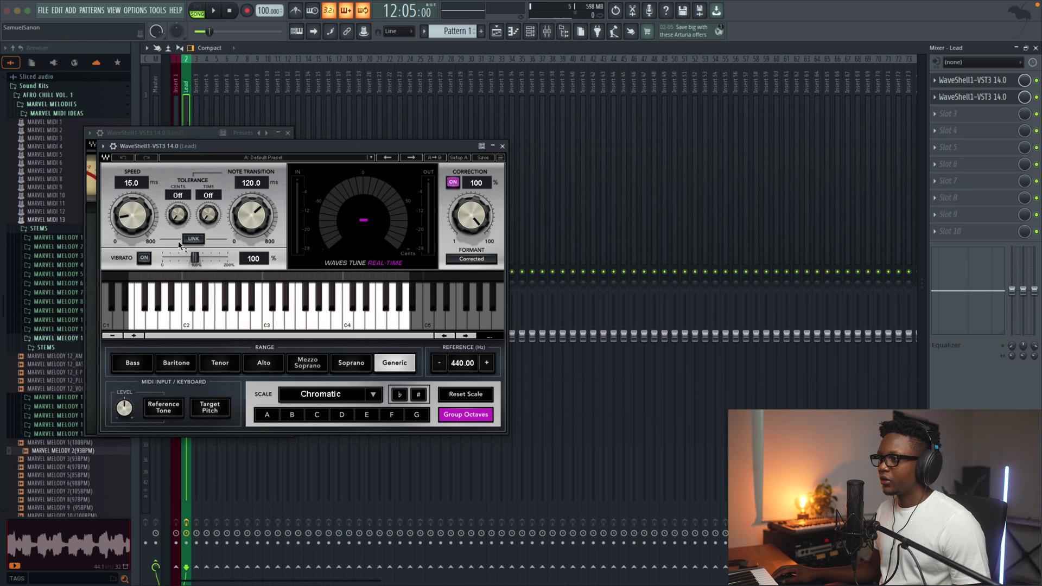
Step: Set Waves Tune Real-Time's Note Transition to 0.1 ms and its scale to D Natural Minor, and close its window
left_click_drag(255, 211, 255, 249)
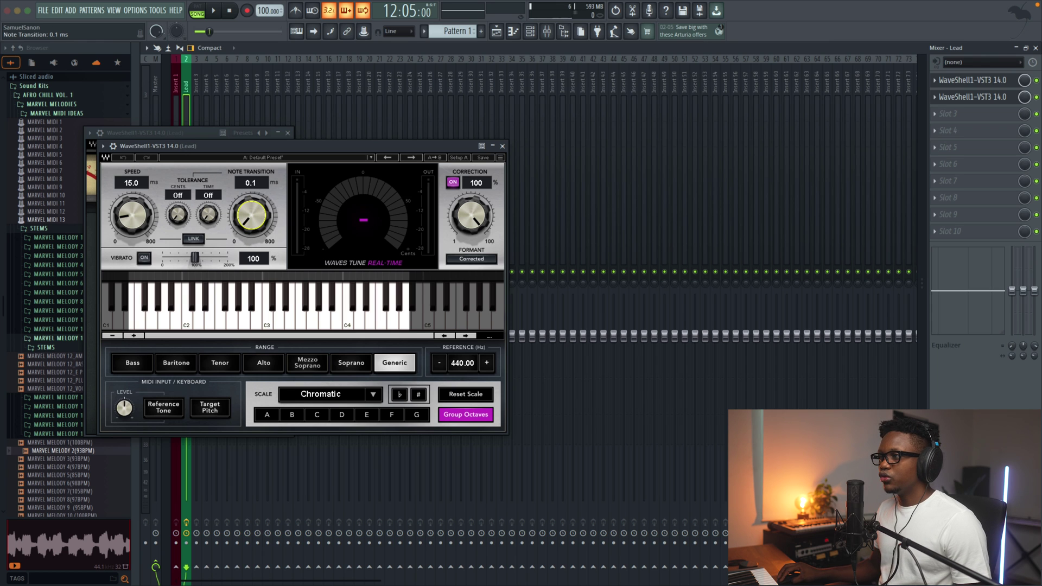
left_click(342, 416)
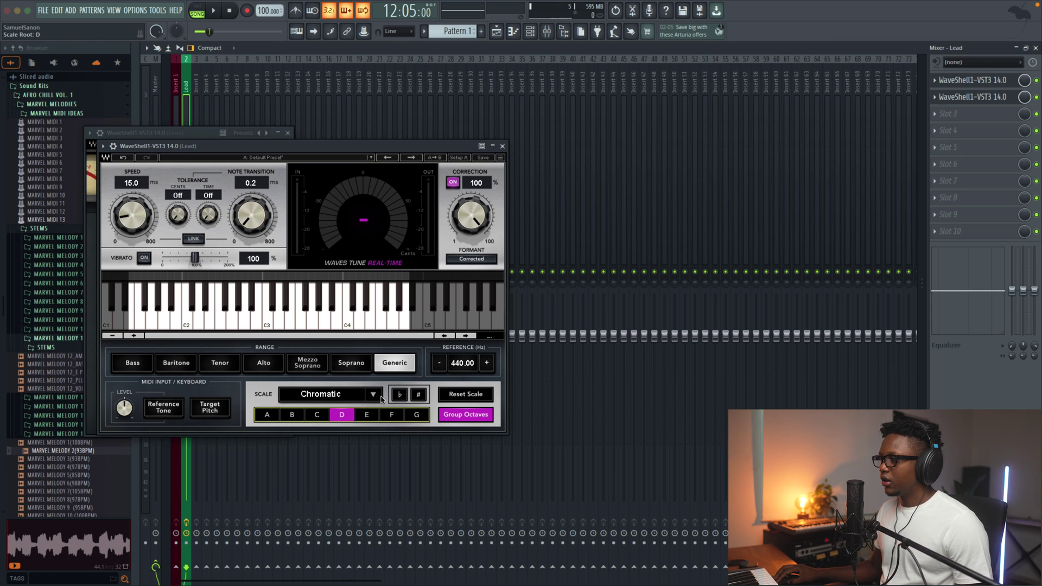
left_click(381, 397)
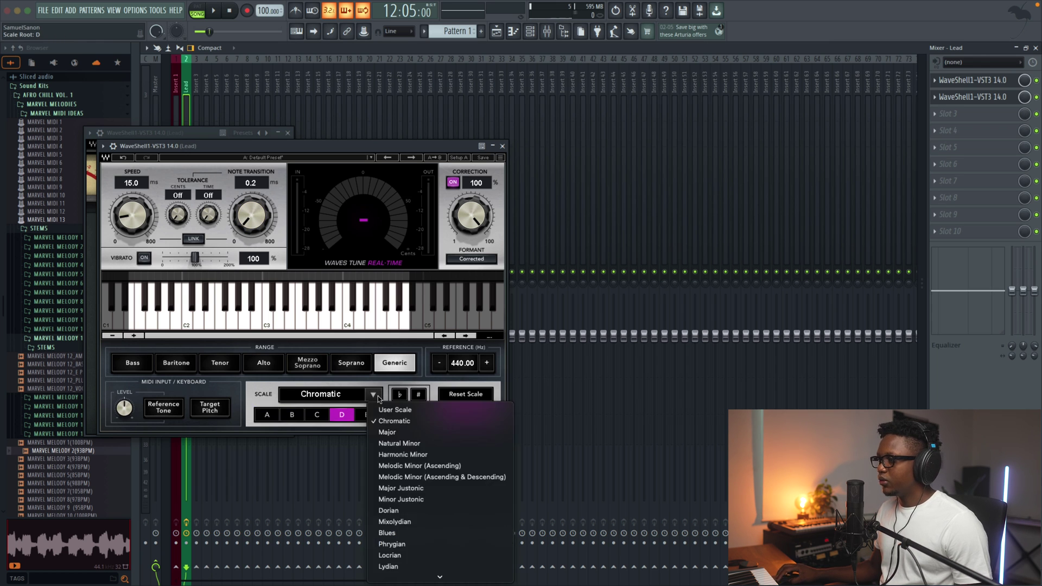
left_click(408, 443)
left_click_drag(251, 216, 250, 209)
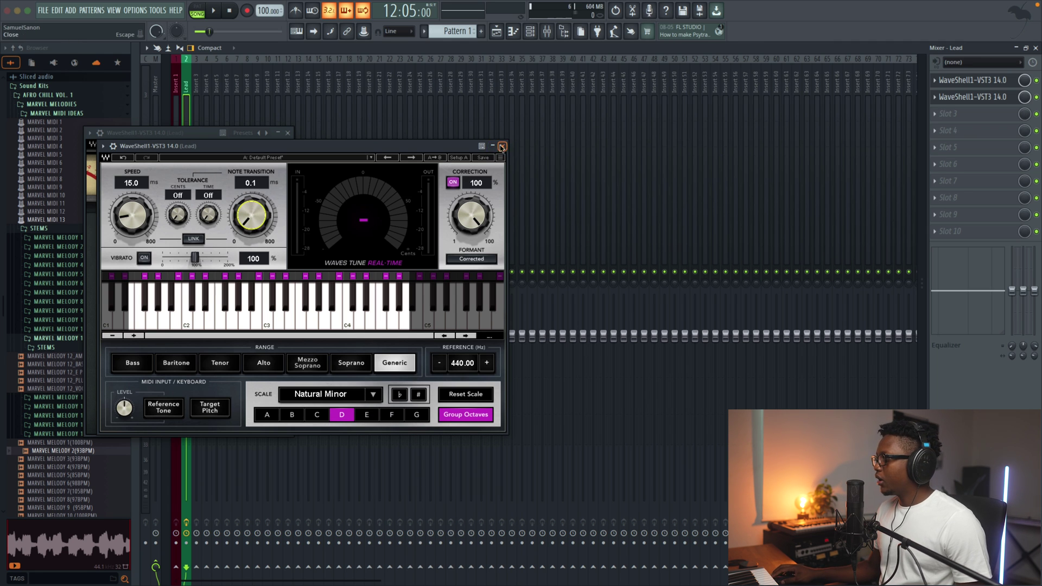
left_click(502, 146)
Step: Load FabFilter Pro-Q 3 into the Lead track's third effect slot
left_click(941, 115)
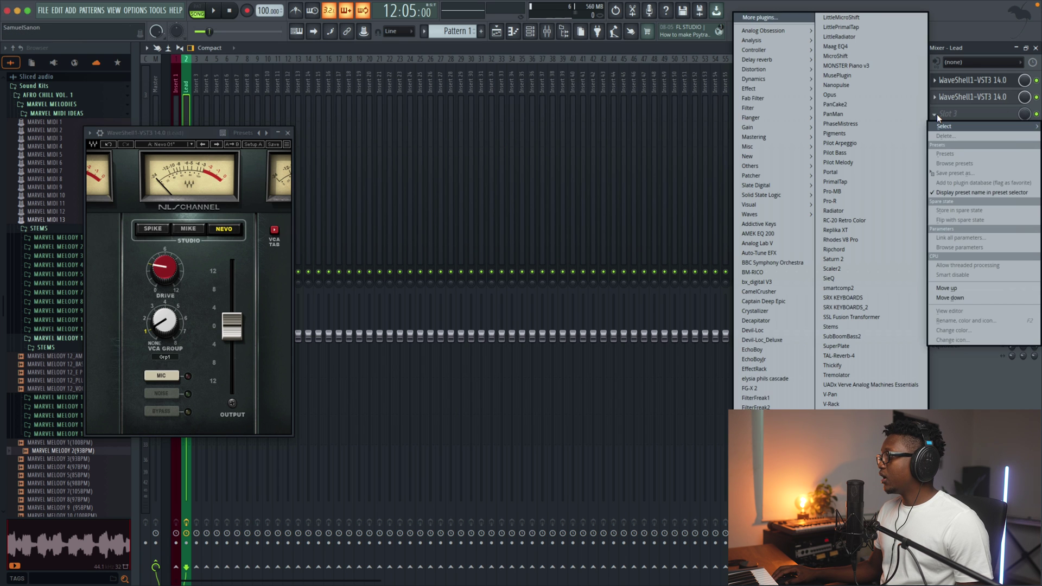
mouse_move(777, 113)
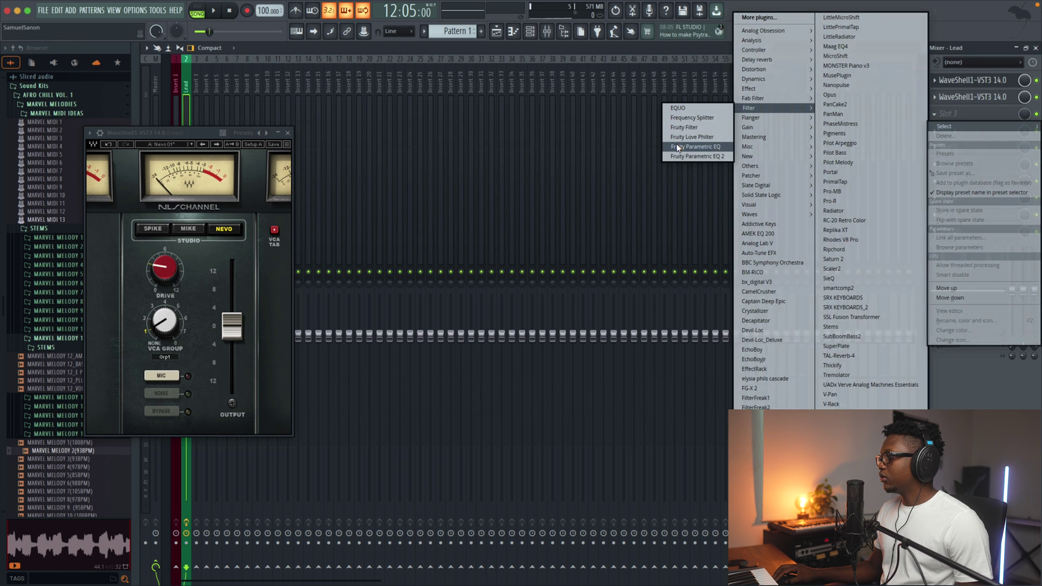
mouse_move(754, 98)
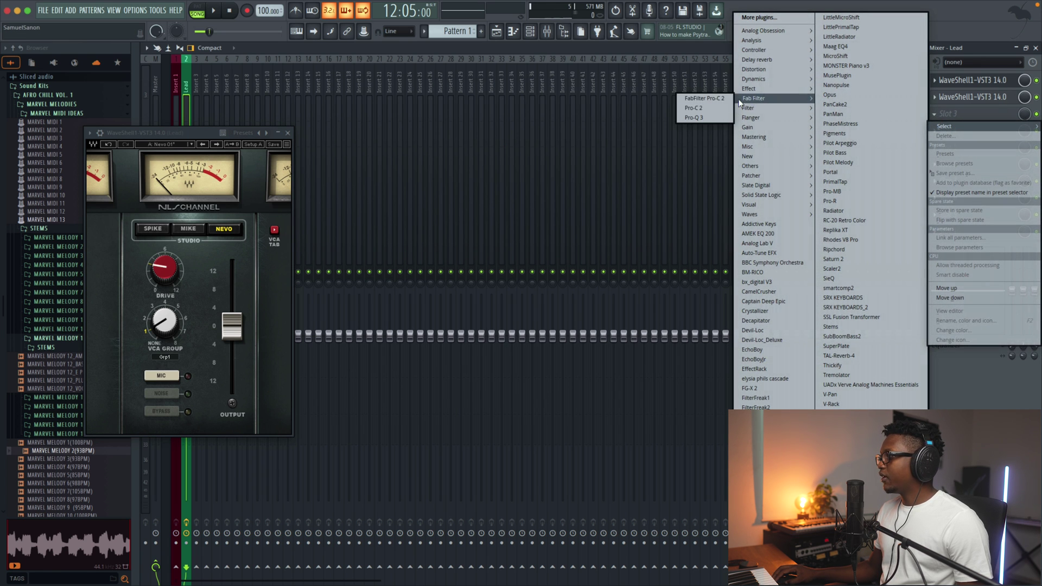
left_click(699, 115)
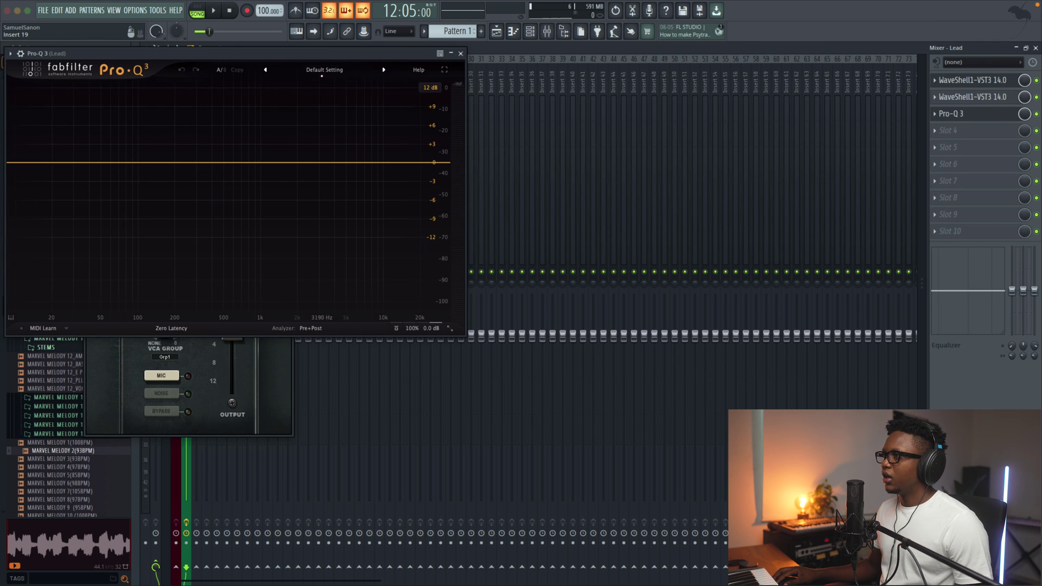
Step: Apply Pro-Q 3's Vocal preset, raise its low-cut frequency above 77 Hz, and close the open plugin windows
left_click(323, 72)
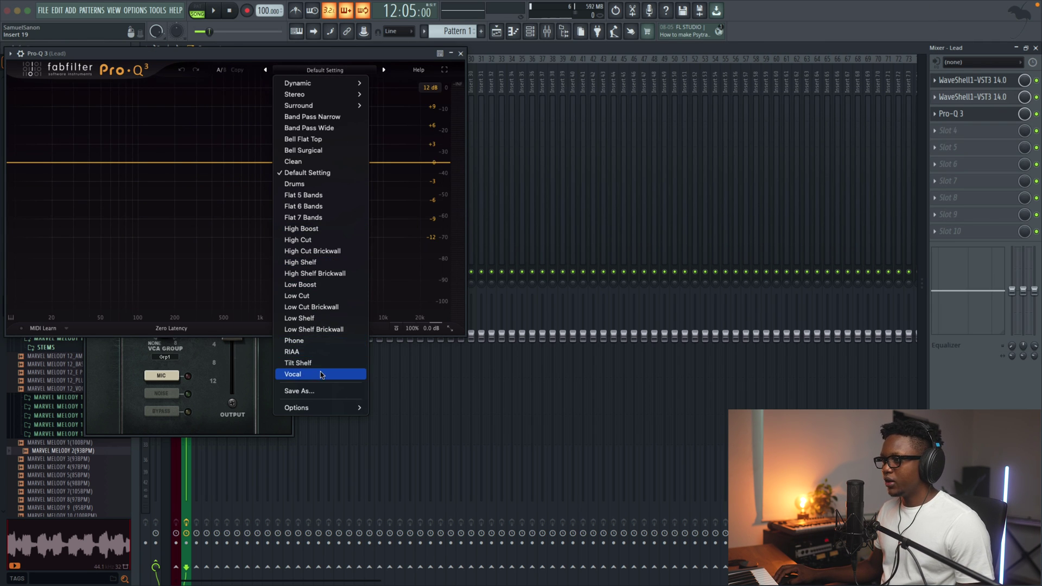
left_click(297, 374)
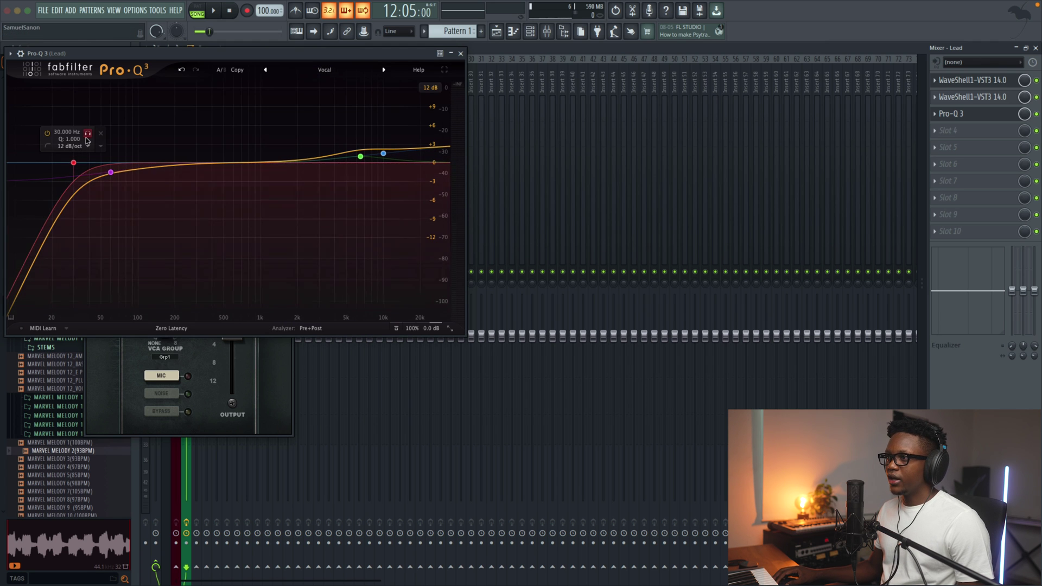
left_click_drag(88, 138, 144, 135)
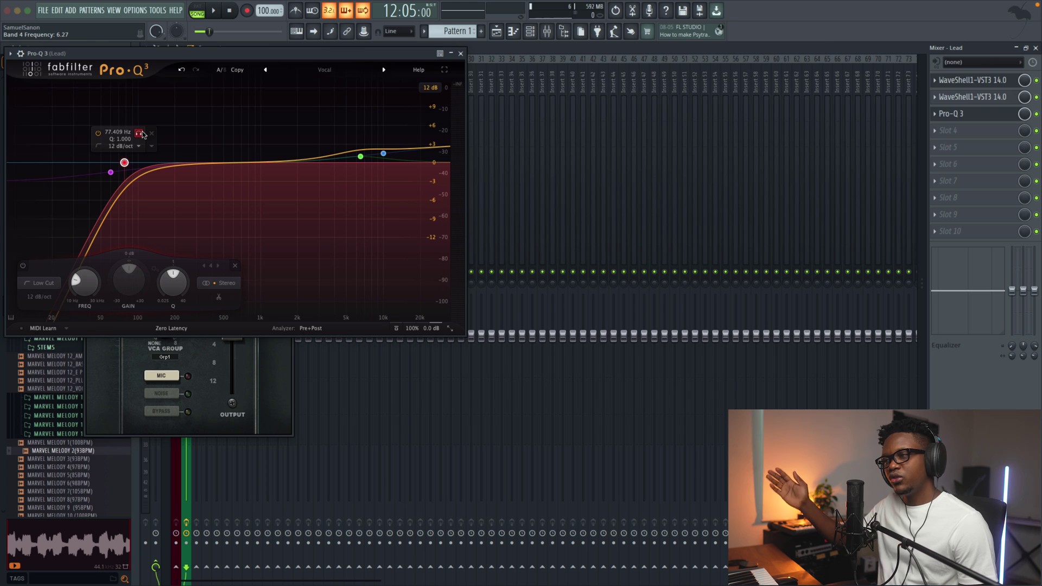
left_click_drag(142, 134, 157, 133)
left_click(461, 54)
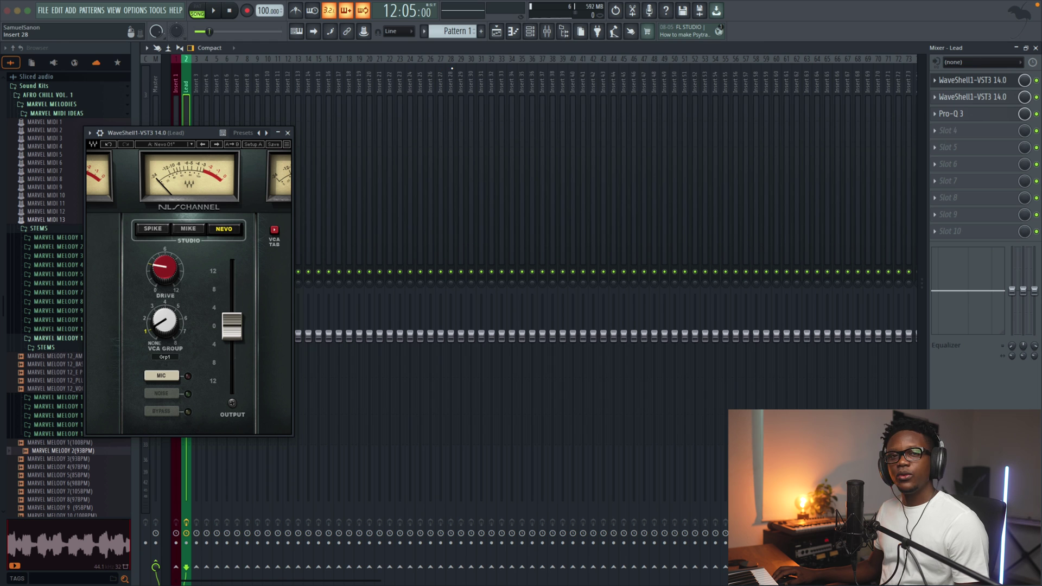
left_click(287, 132)
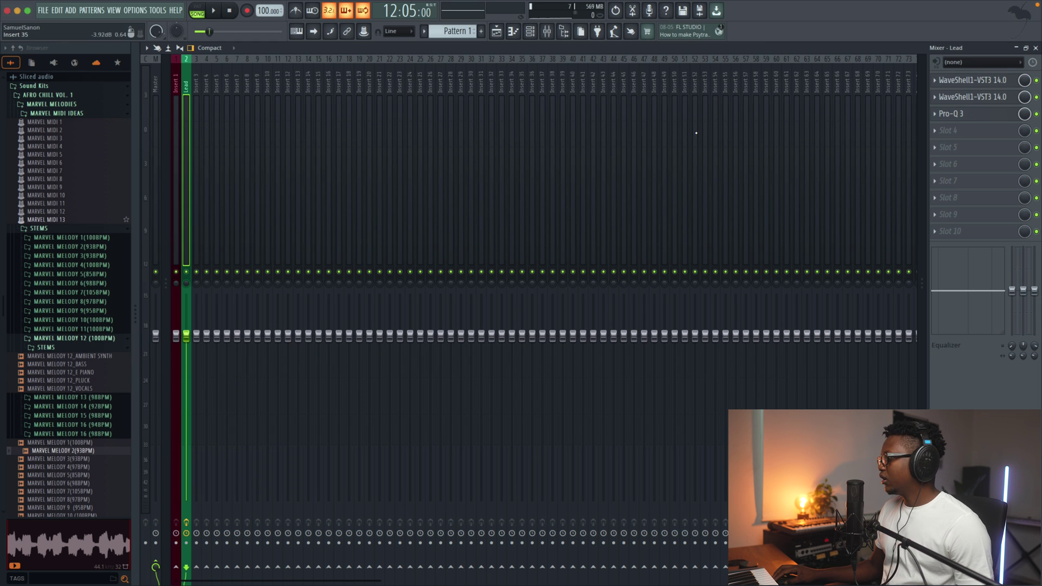
Step: Load RVox Mono from WaveShell1-VST 13.0 into the Lead track's fourth effect slot
left_click(936, 131)
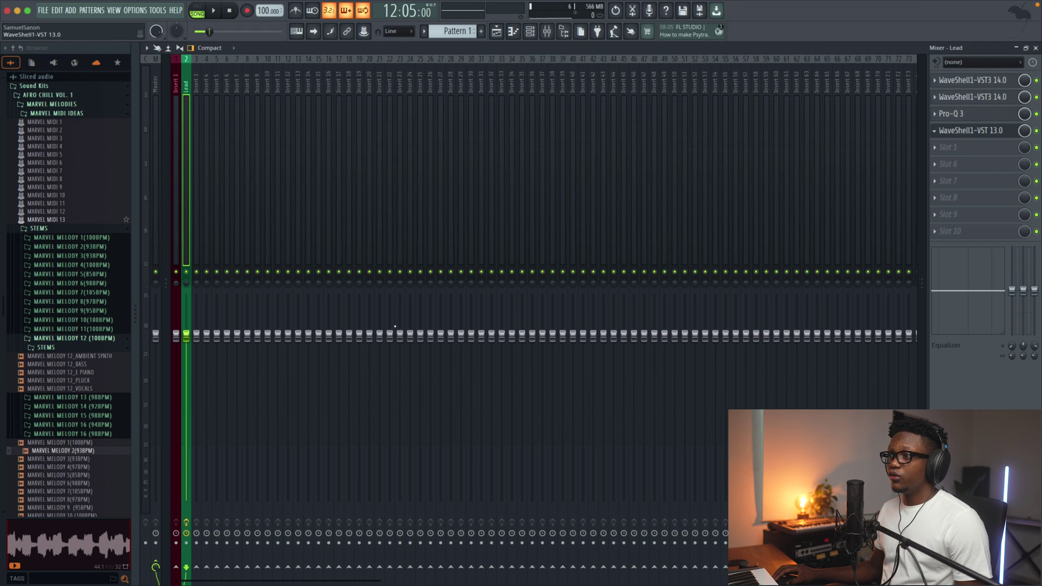
left_click(111, 125)
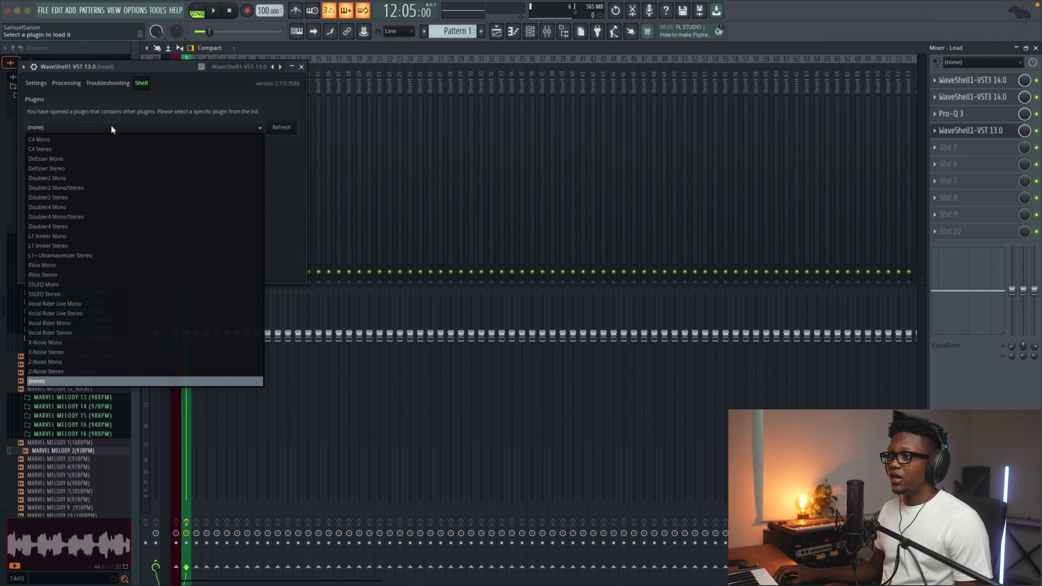
left_click(48, 266)
Step: Set RVox's Gate to -Inf, Comp to -13.0 and Gain to -2.8, and close its window
left_click_drag(48, 185, 49, 212)
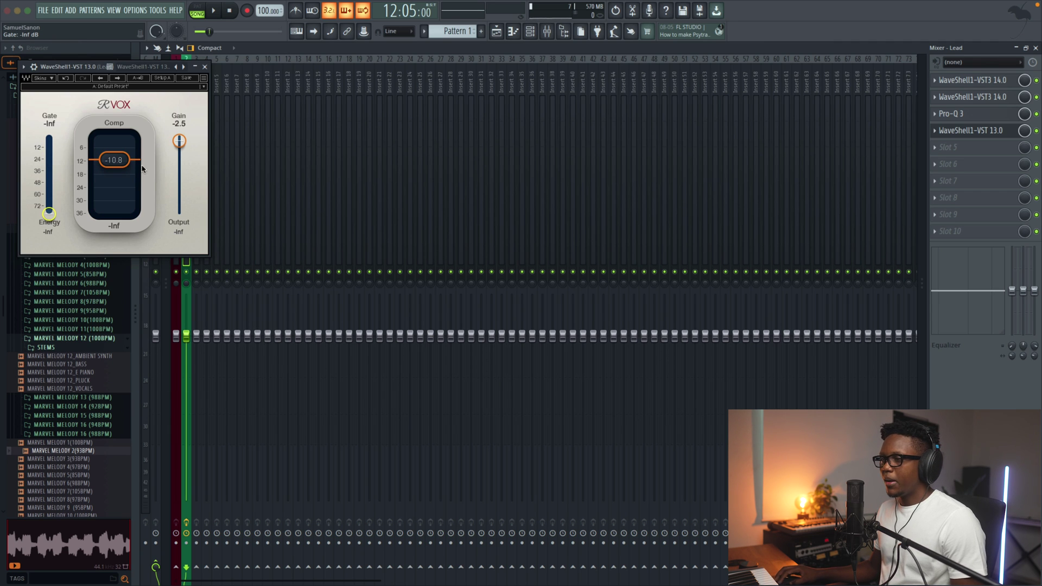
left_click_drag(114, 154, 114, 164)
left_click(119, 228)
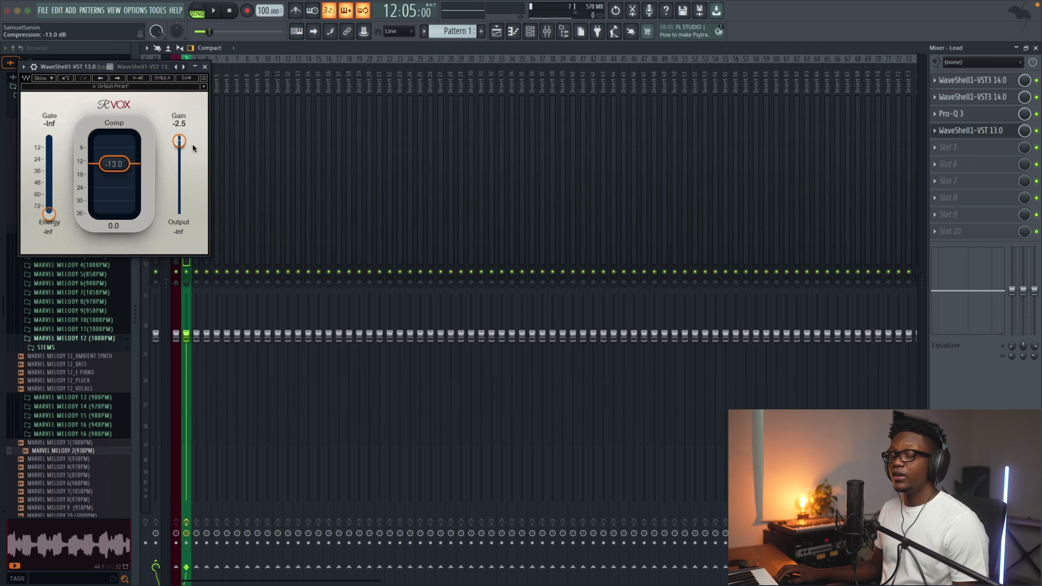
left_click_drag(179, 141, 179, 150)
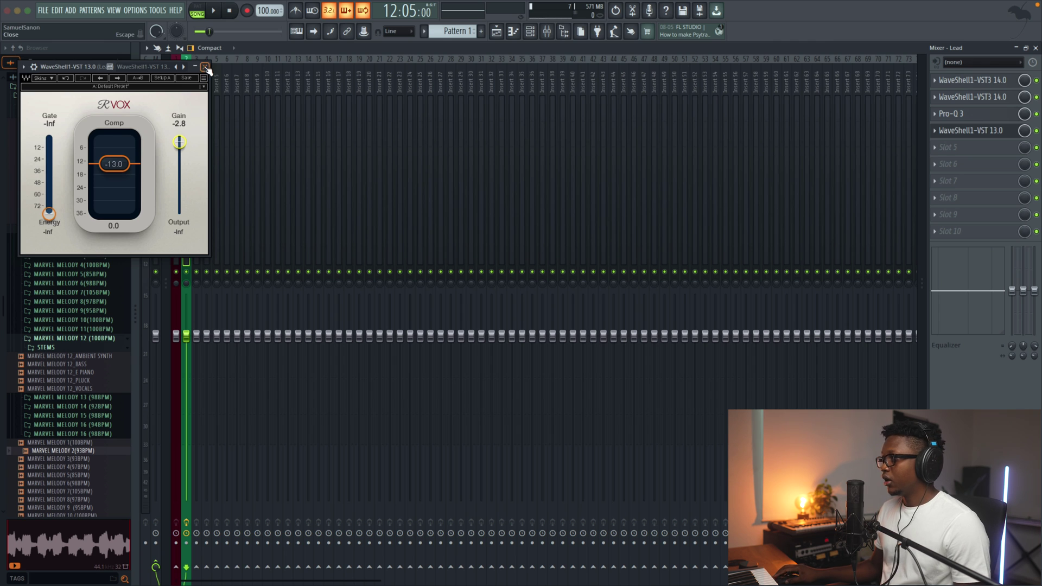
left_click(204, 66)
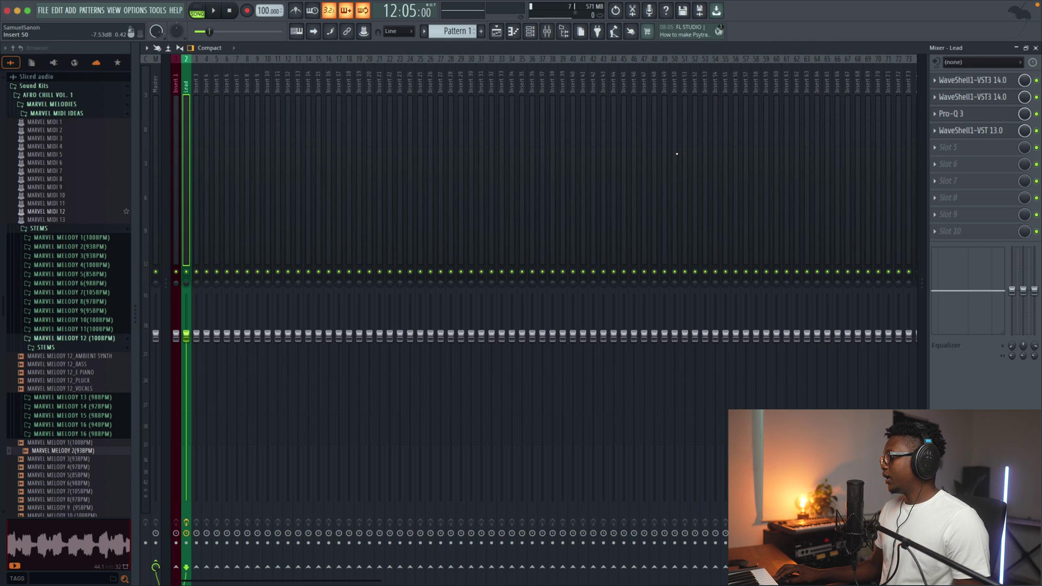
Step: Load SSL Fusion Violet EQ into the Lead track's fifth effect slot
left_click(935, 149)
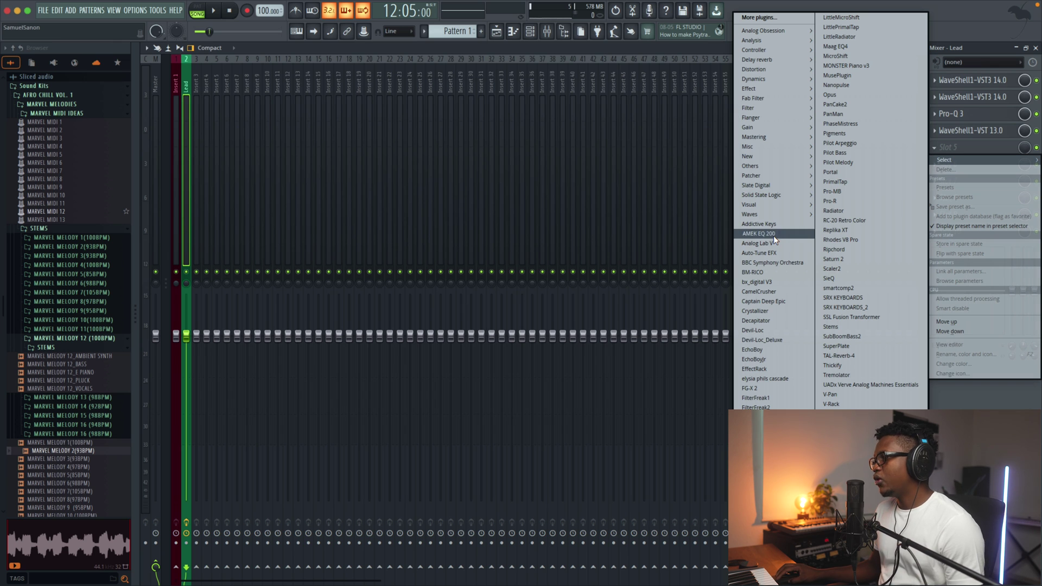
mouse_move(756, 207)
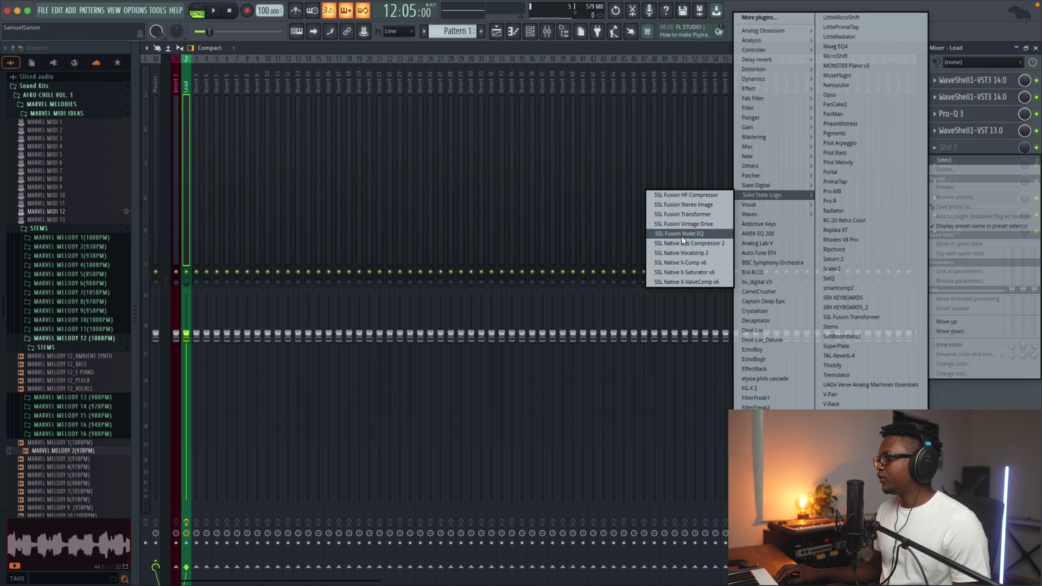
left_click(687, 234)
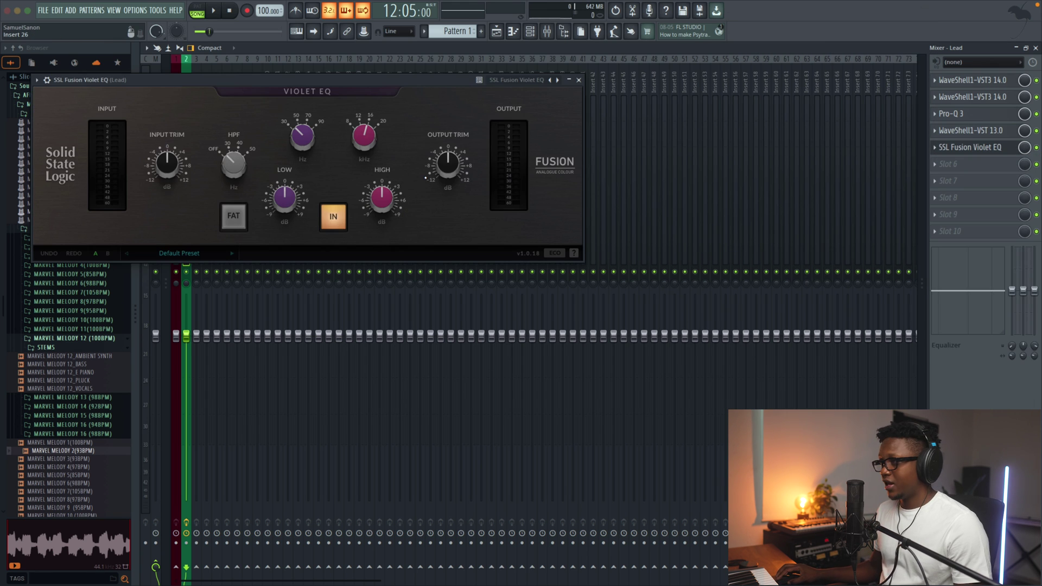
Step: Set the Violet EQ's High gain to 3.0 dB, lower its high-band frequency one step, and close its window
mouse_move(383, 197)
left_click_drag(378, 201, 374, 183)
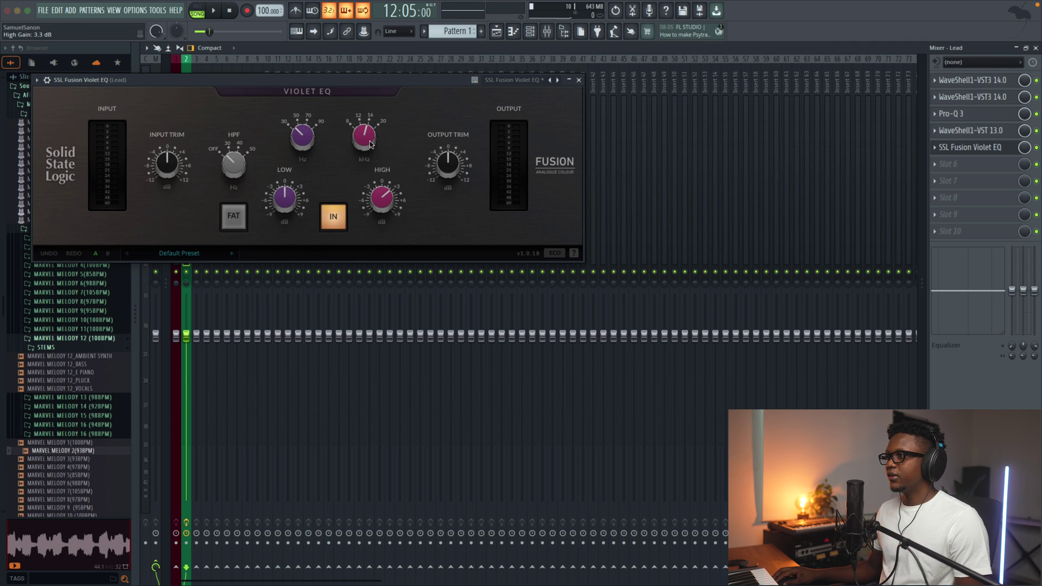
left_click_drag(365, 137, 361, 154)
mouse_move(381, 219)
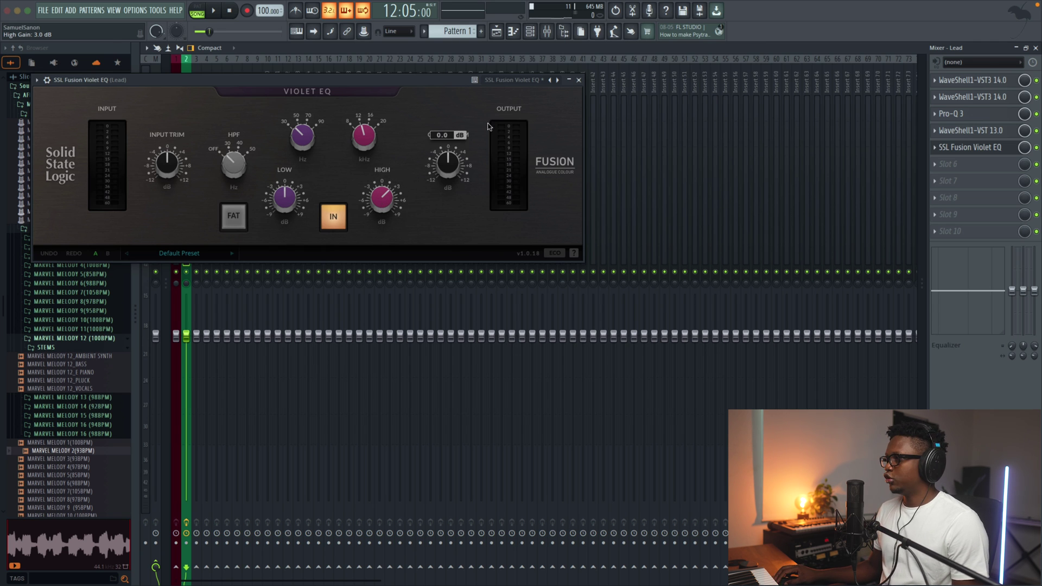
left_click(578, 80)
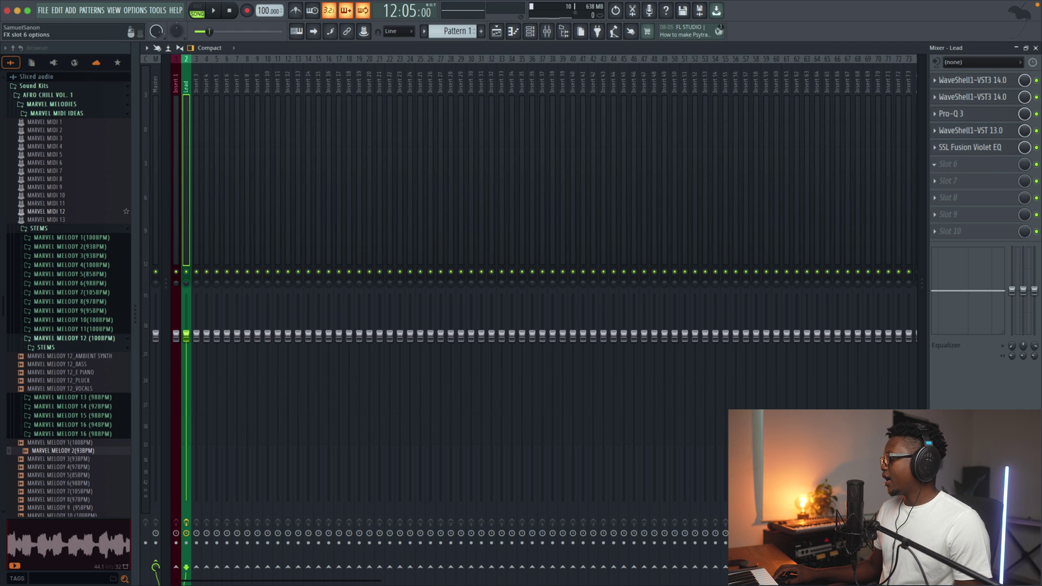
Step: Load DeEsser Mono from WaveShell1-VST 13.0 into the Lead track's sixth effect slot
left_click(937, 170)
mouse_move(757, 49)
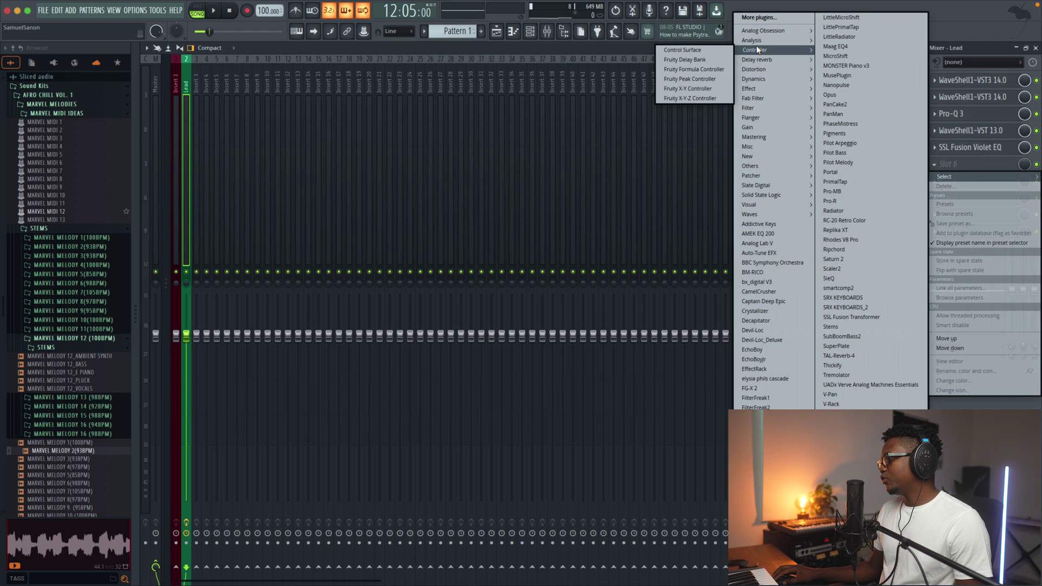
mouse_move(762, 110)
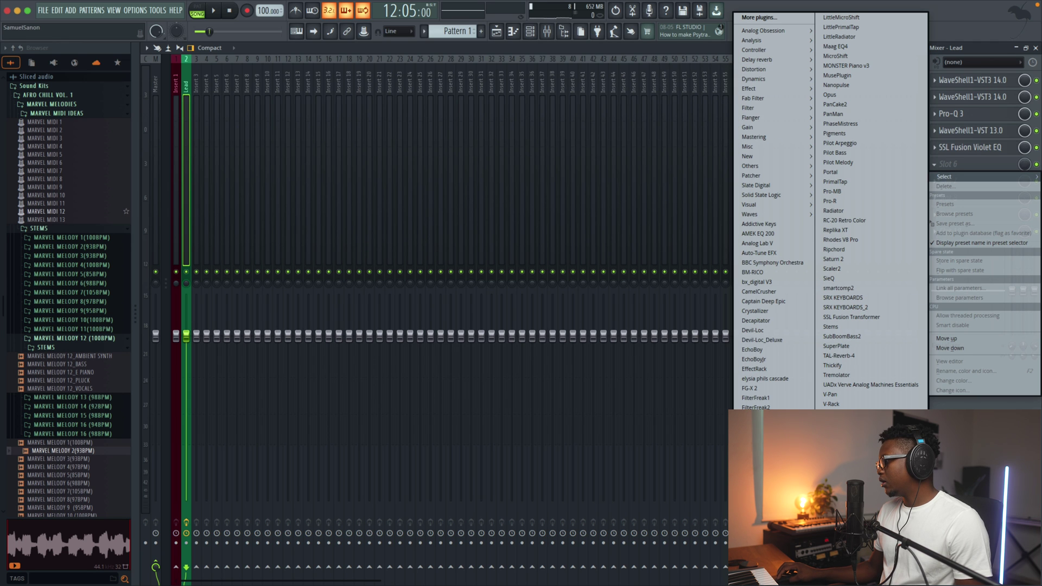
left_click(852, 442)
left_click(198, 153)
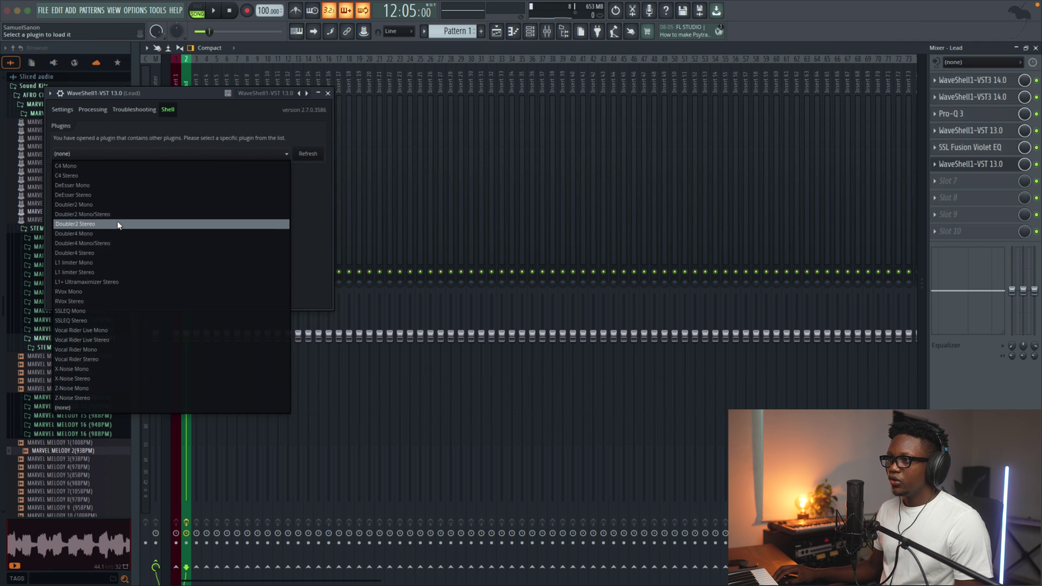
left_click(80, 188)
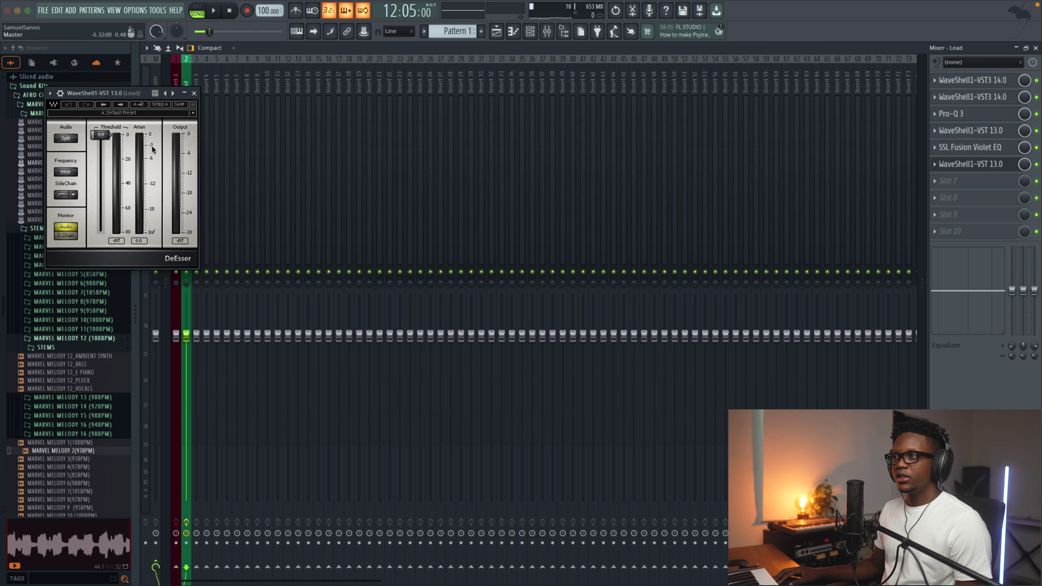
Step: Lower the DeEsser's Threshold to -24.8 dB and close its window
left_click_drag(106, 135, 107, 165)
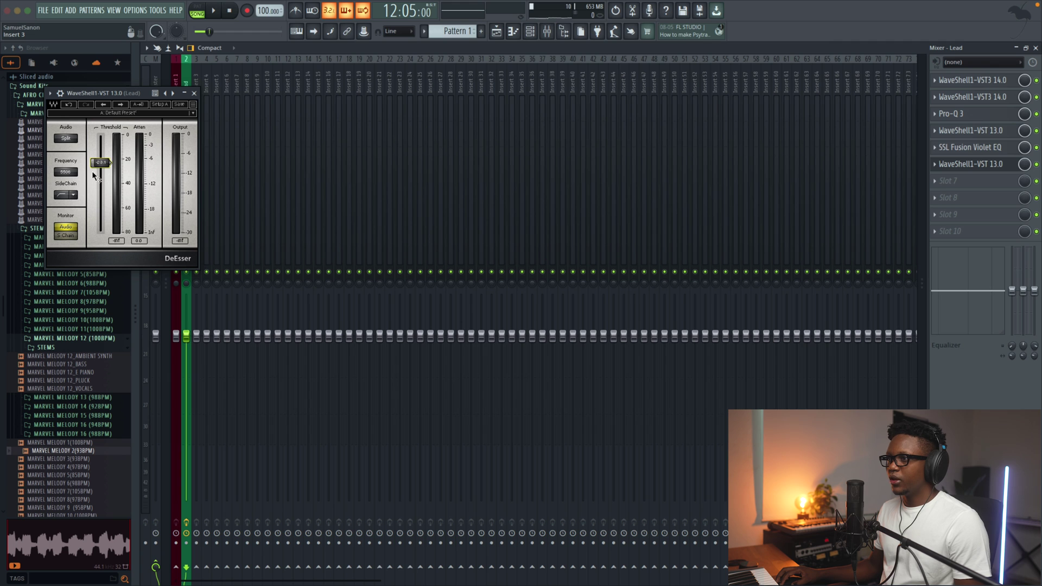
left_click_drag(110, 163, 110, 164)
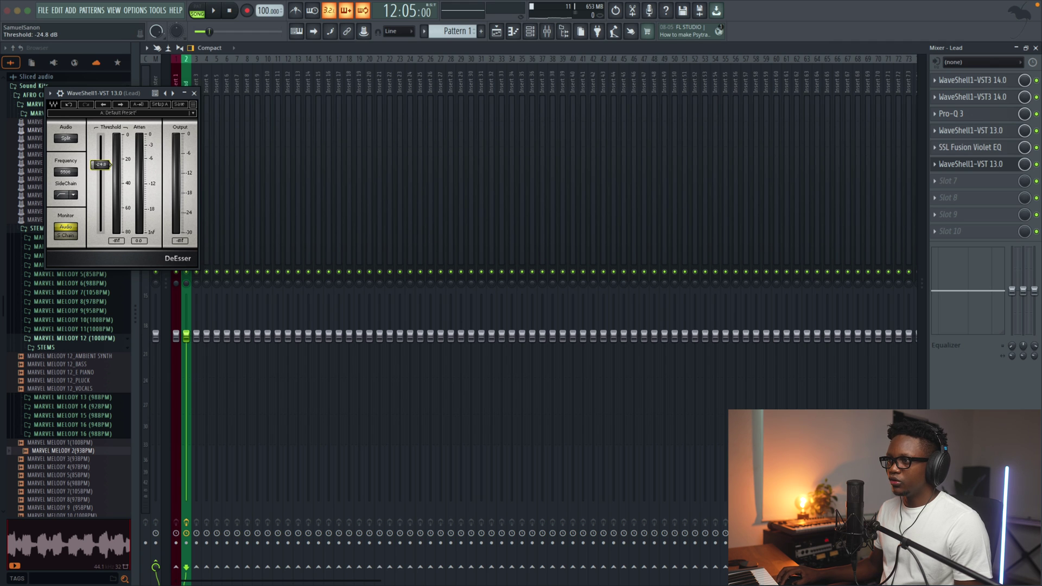
left_click(194, 94)
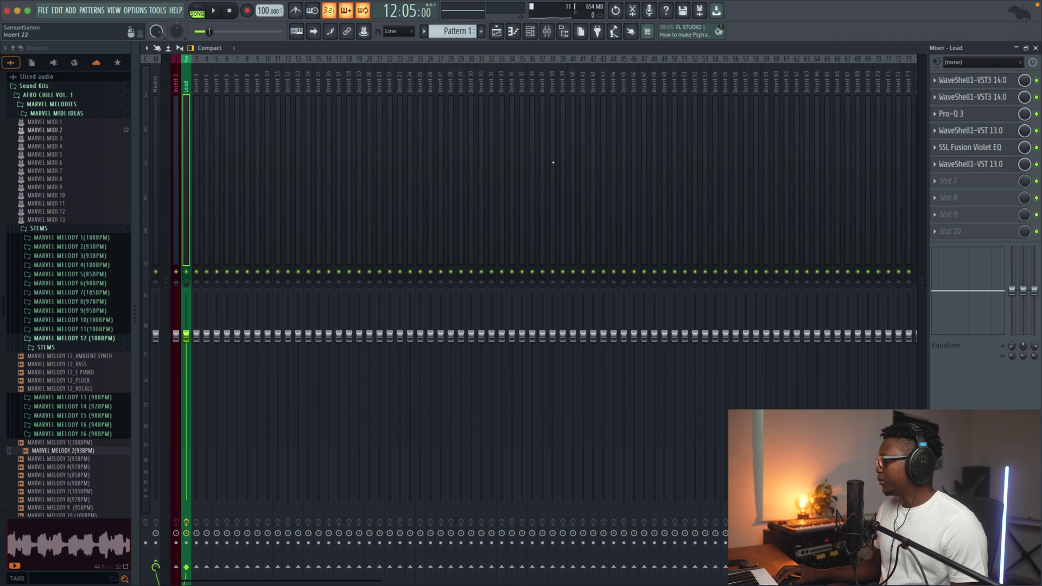
Step: Load the Analog Obsession LALA leveling amplifier into the Lead track's seventh effect slot and set its Peak Reduction to about 21.7 dB
left_click(941, 186)
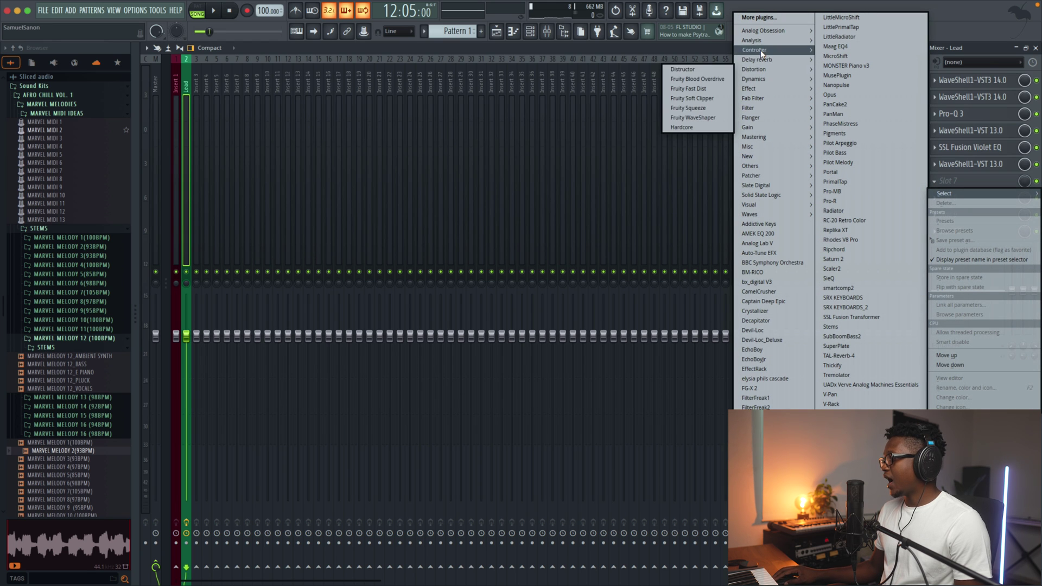
mouse_move(759, 34)
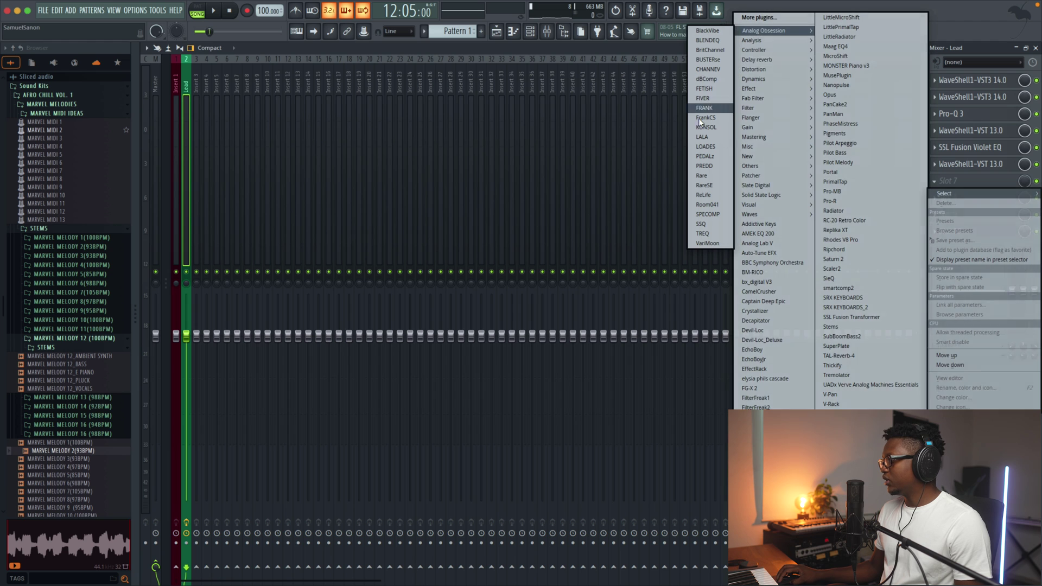
left_click(702, 137)
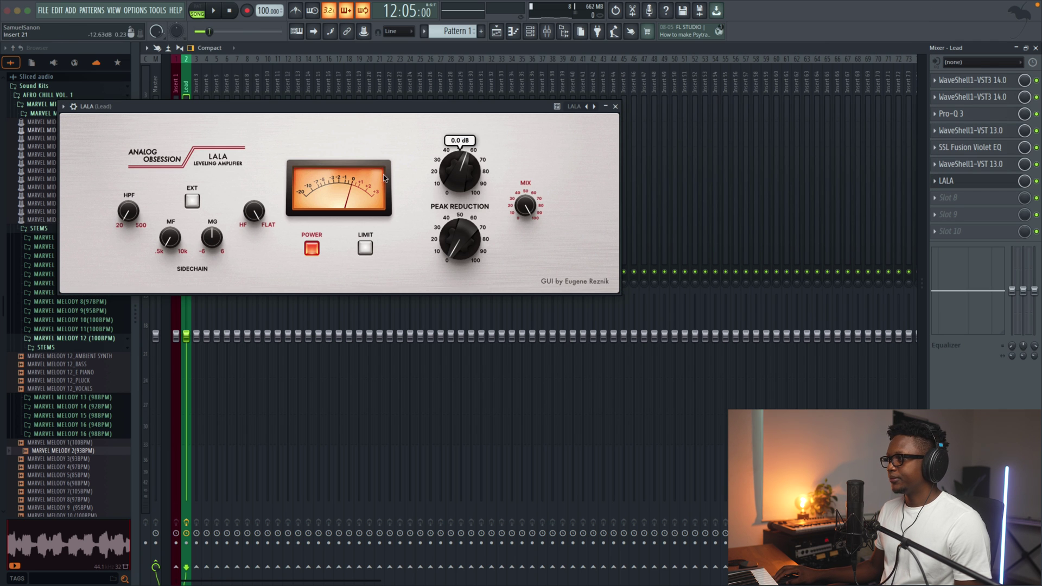
left_click_drag(440, 225, 442, 222)
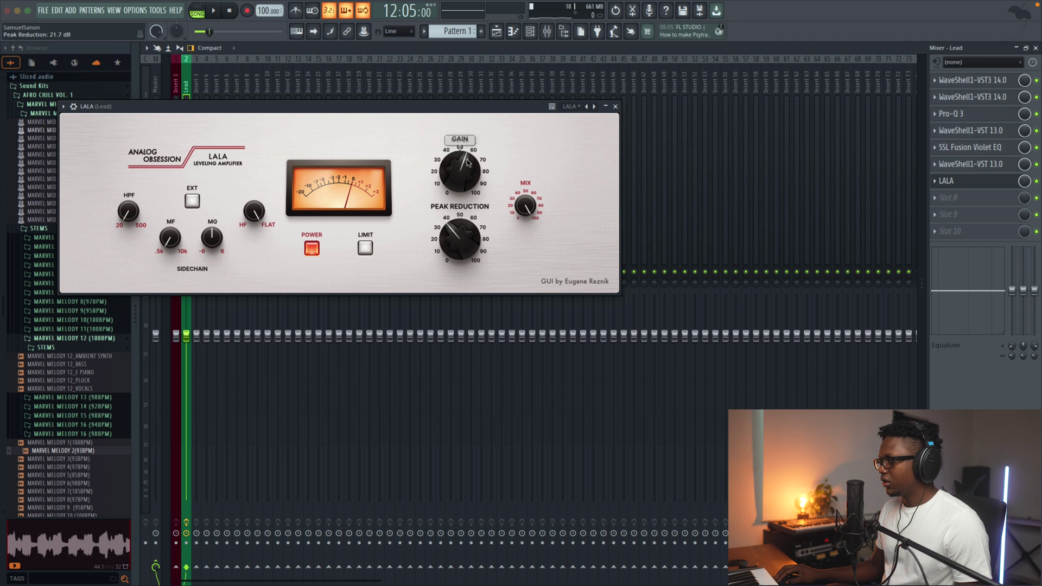
left_click_drag(518, 233, 521, 252)
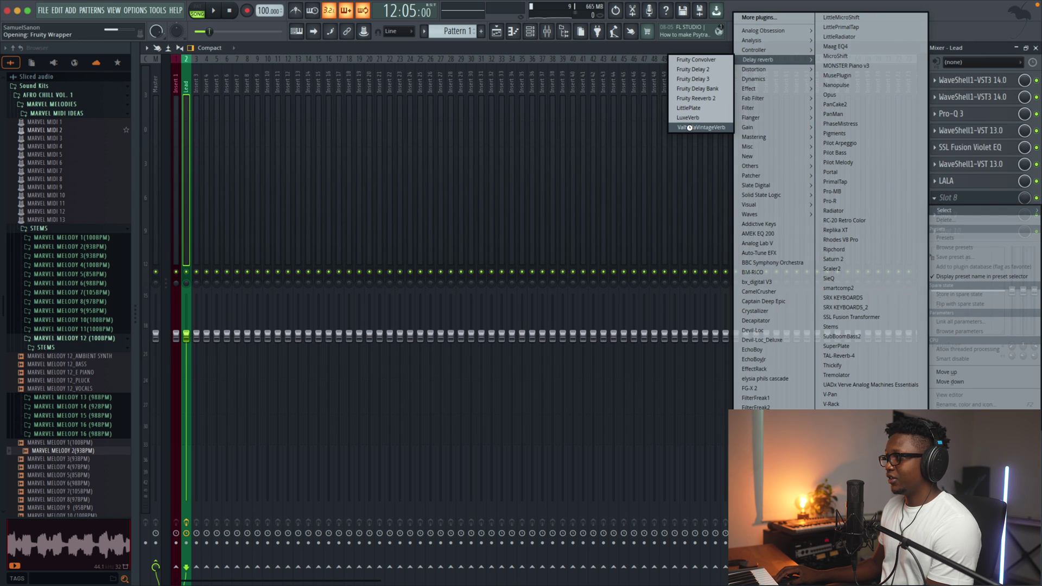
Step: Load ValhallaVintageVerb into the Lead track's eighth effect slot and set its Mix to 10.3 %
left_click(692, 128)
left_click_drag(100, 190, 110, 300)
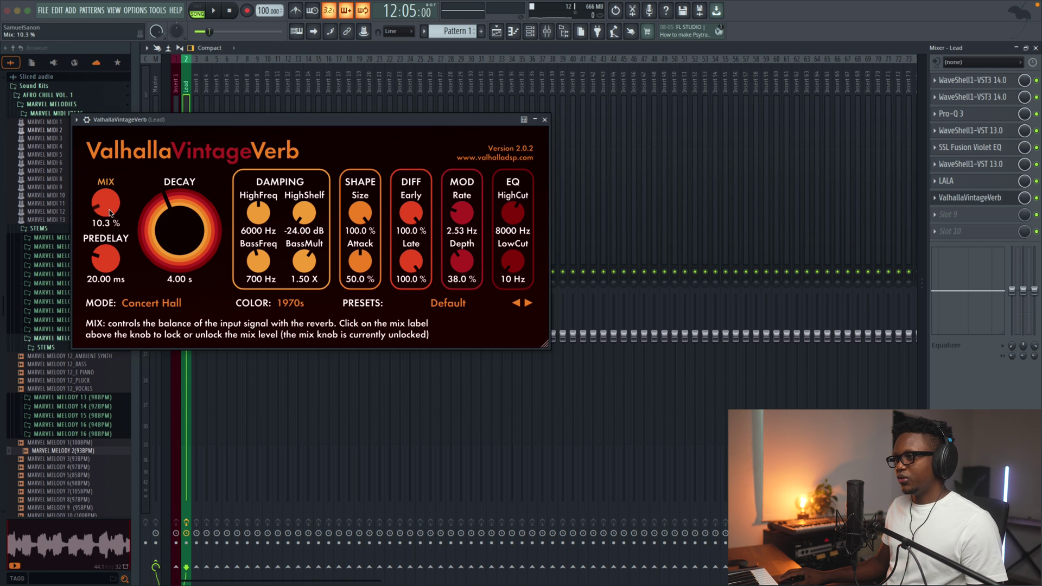
Step: Set the ValhallaVintageVerb Decay to 1.00 s and its EQ LowCut to 430 Hz
left_click(182, 282)
type("1")
key("Return")
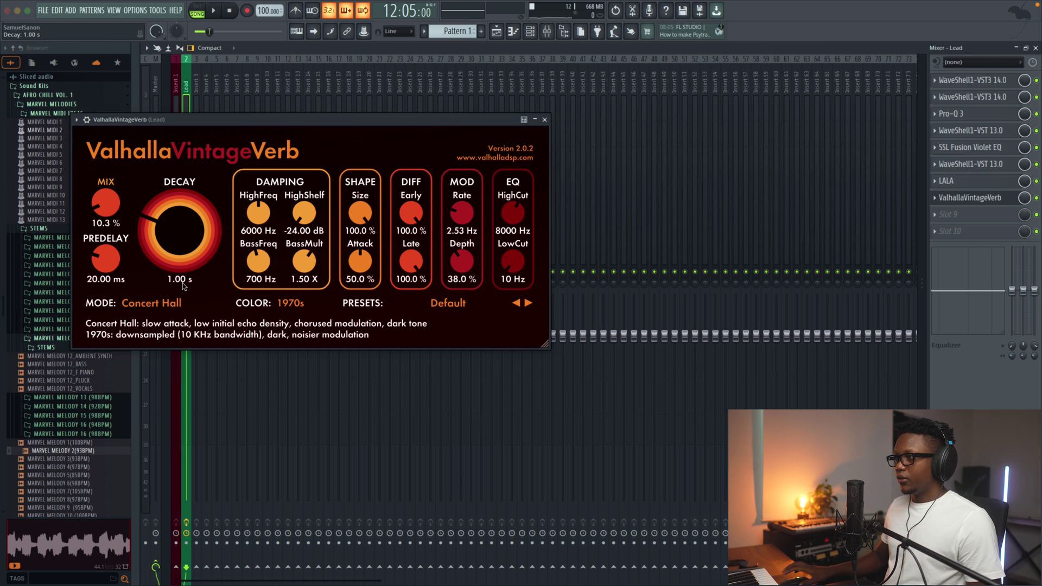
left_click_drag(511, 265, 505, 243)
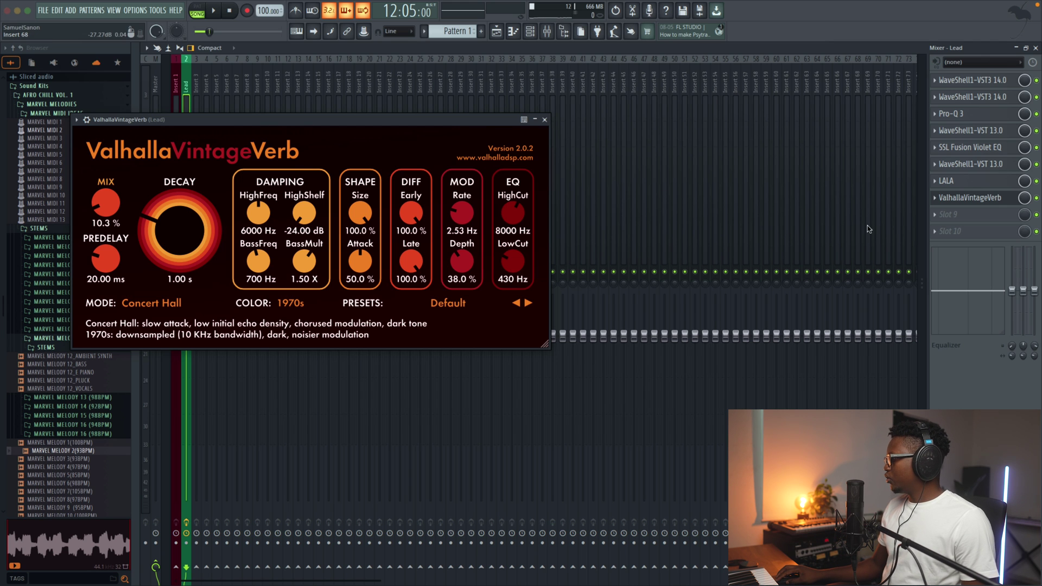
Step: Load Fruity Delay 3 into the Lead track's ninth effect slot and lower its output wet level
left_click(935, 214)
mouse_move(767, 60)
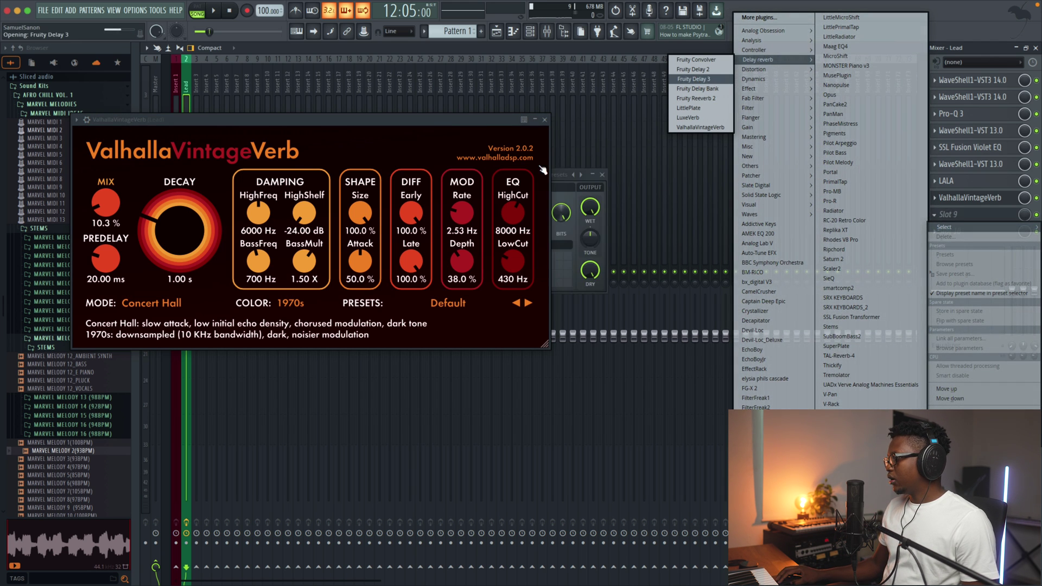
left_click(695, 80)
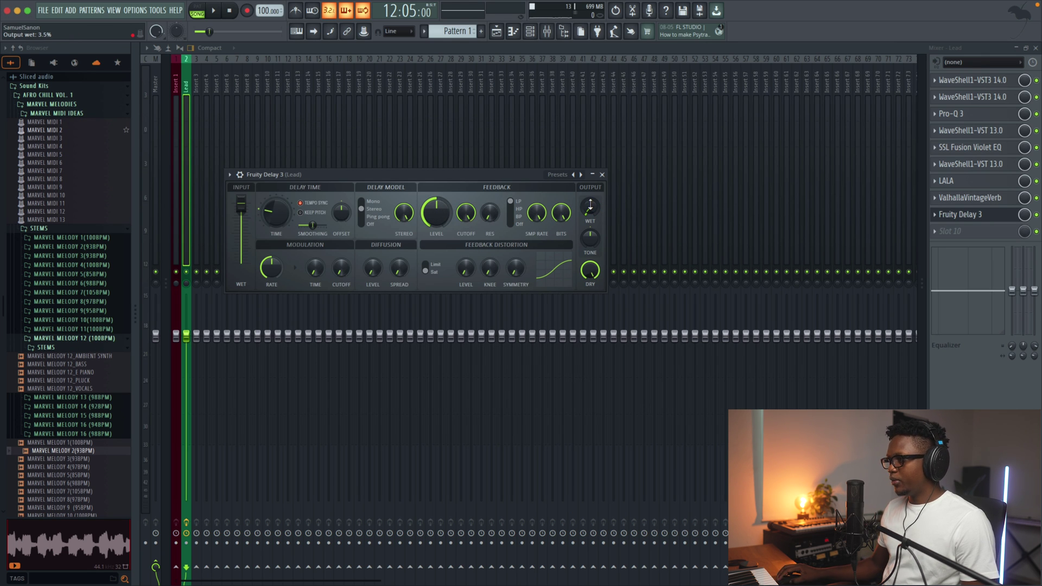
Step: Switch Fruity Delay 3 to the Ping pong model, lower its Pan and feedback Level, and close its window
left_click(374, 216)
left_click_drag(340, 212, 341, 233)
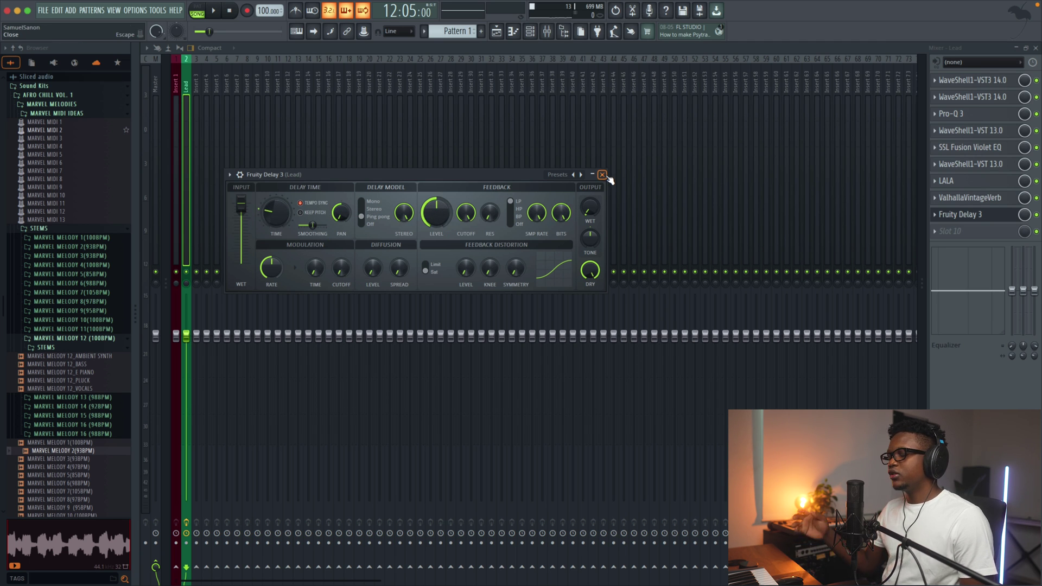
left_click_drag(438, 202, 438, 227)
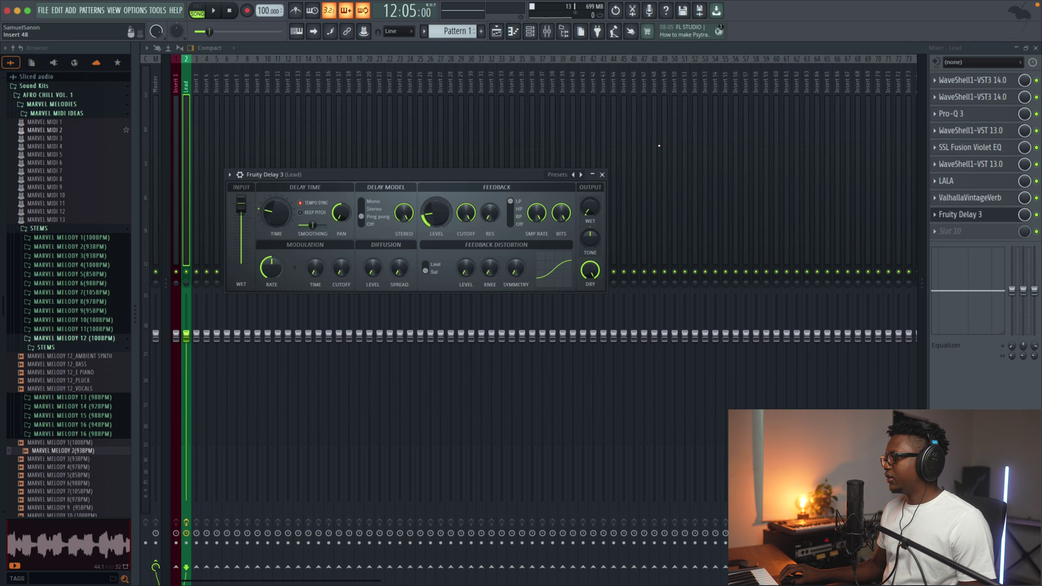
left_click(602, 175)
Step: Close the mixer and set the Lead playlist track's audio input source to mono Input 2
right_click(186, 73)
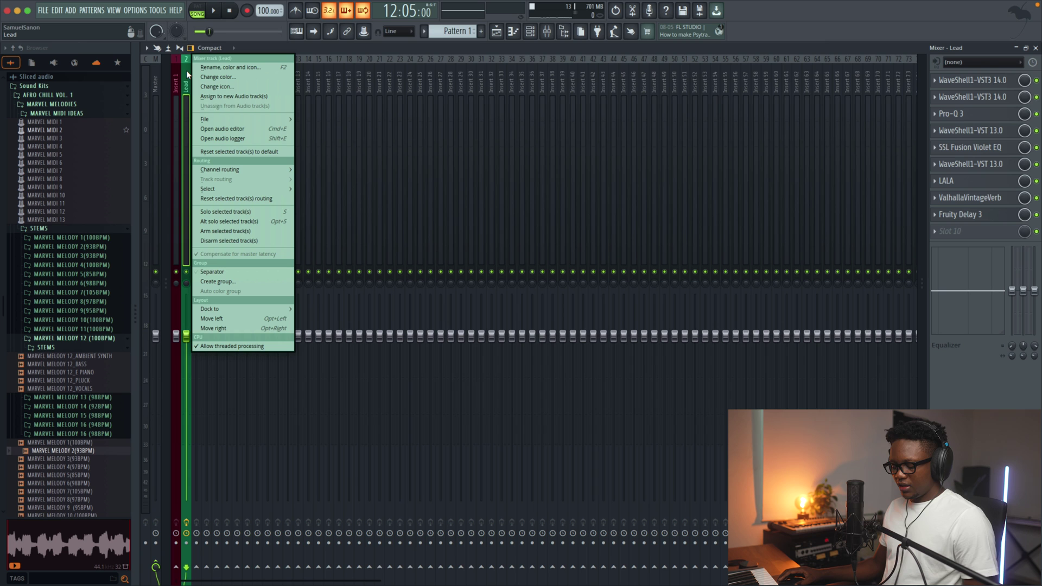
left_click(190, 76)
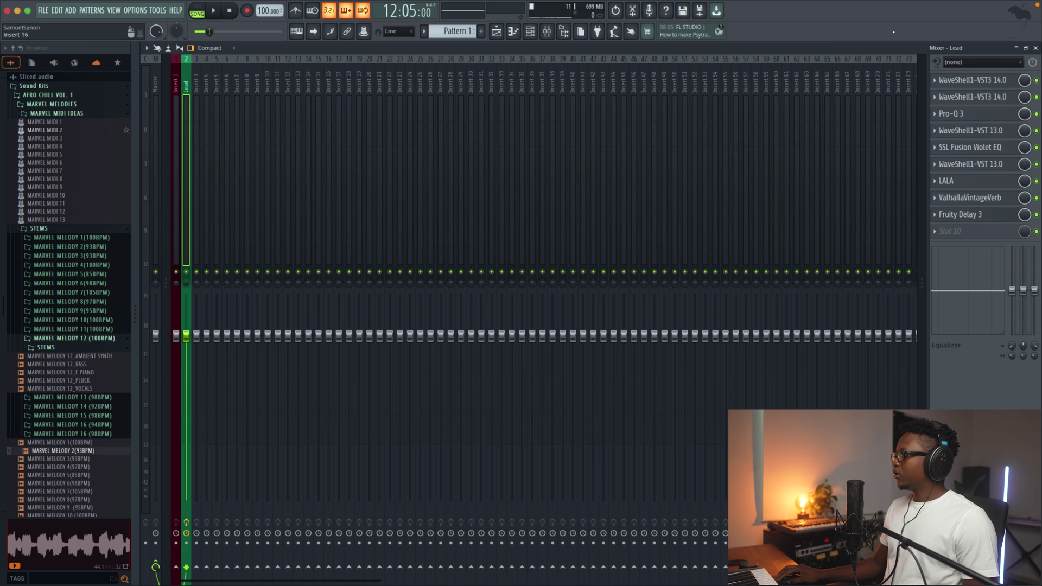
left_click(1035, 48)
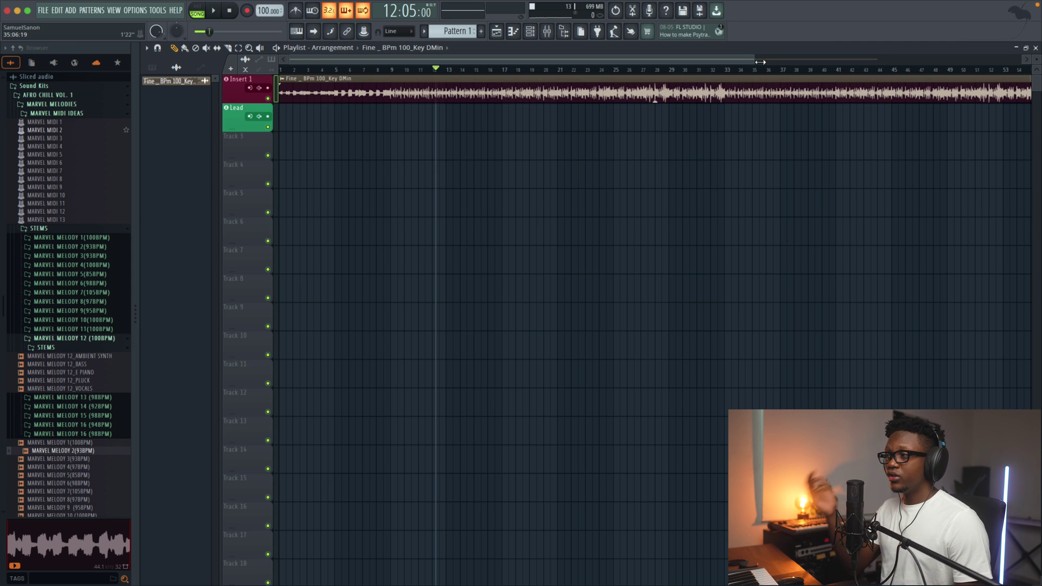
left_click_drag(761, 62, 448, 61)
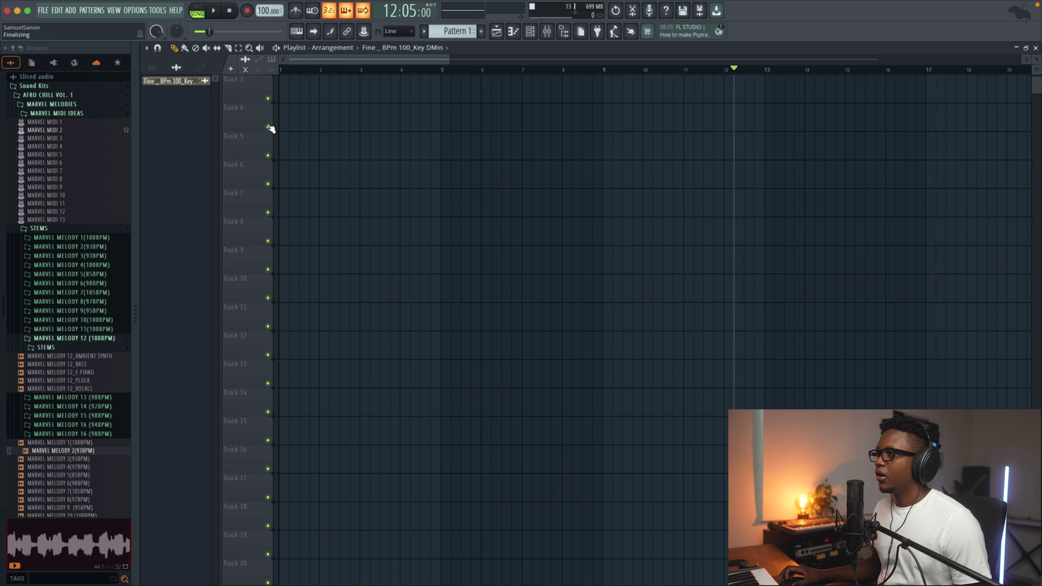
left_click(250, 116)
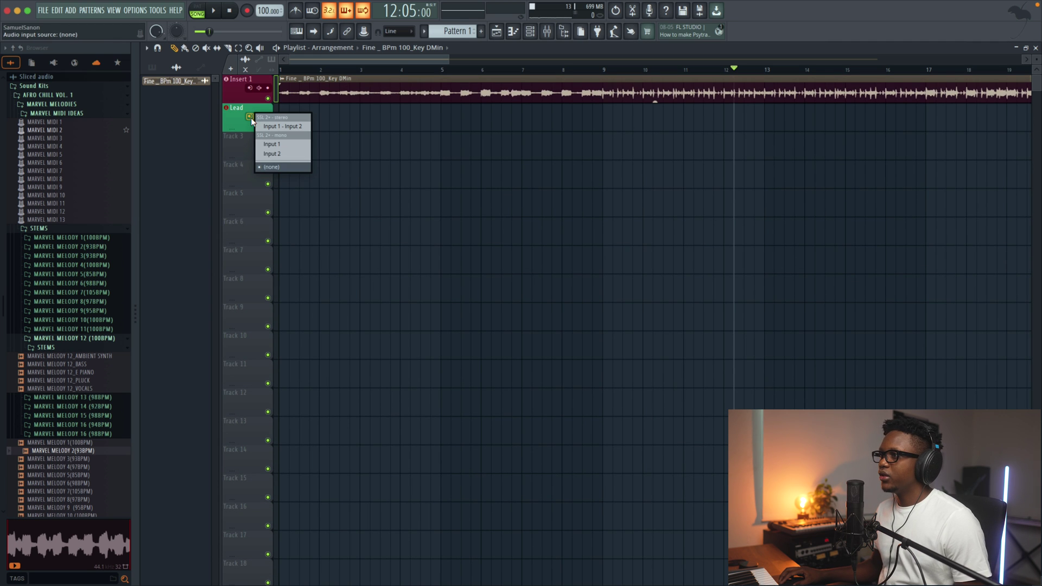
left_click(280, 154)
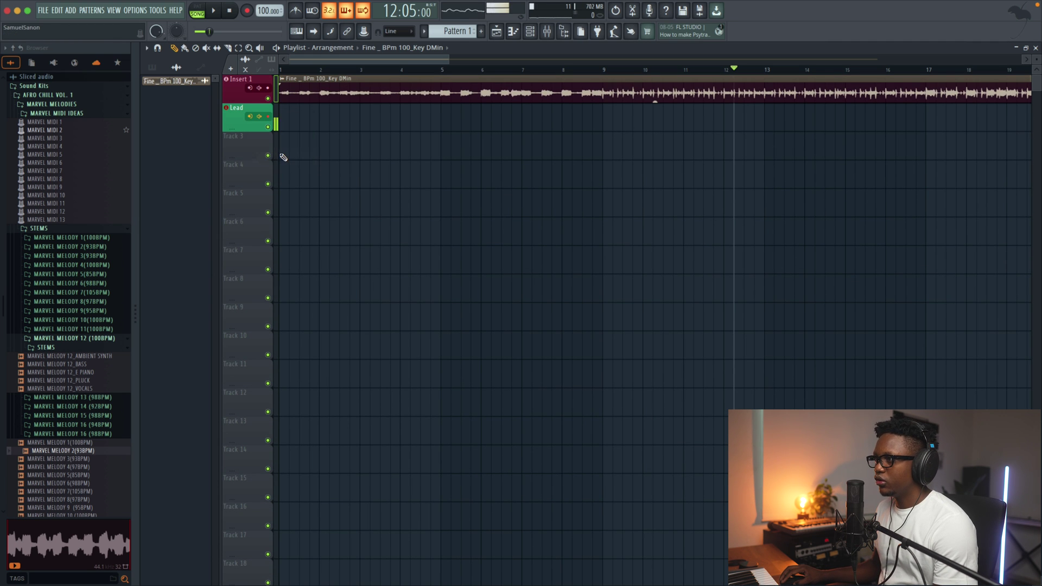
Step: Set the Lead track's external input monitoring to Off, keeping its recording mode on External input only
left_click(259, 117)
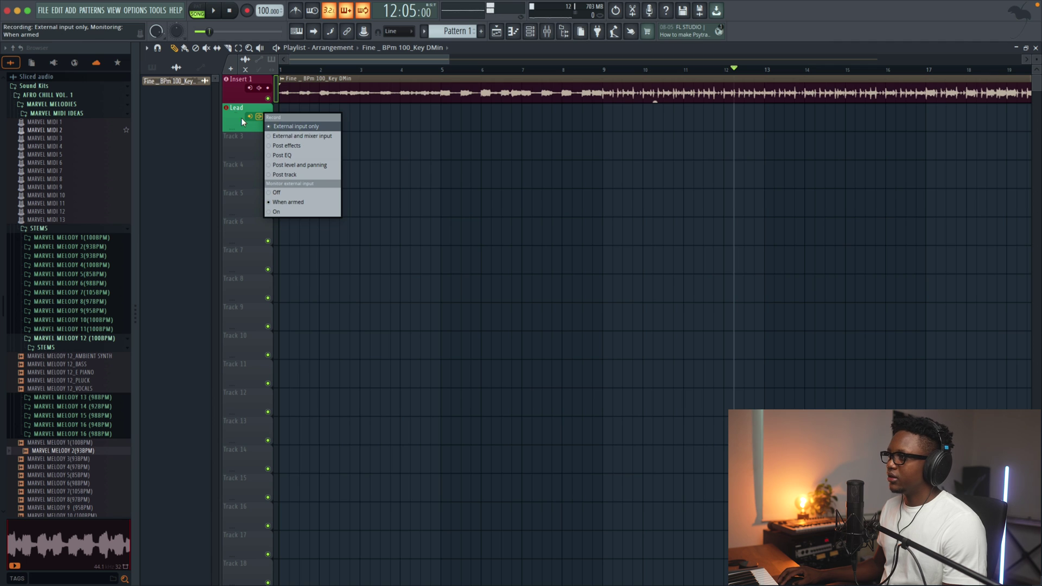
left_click(242, 119)
left_click(249, 116)
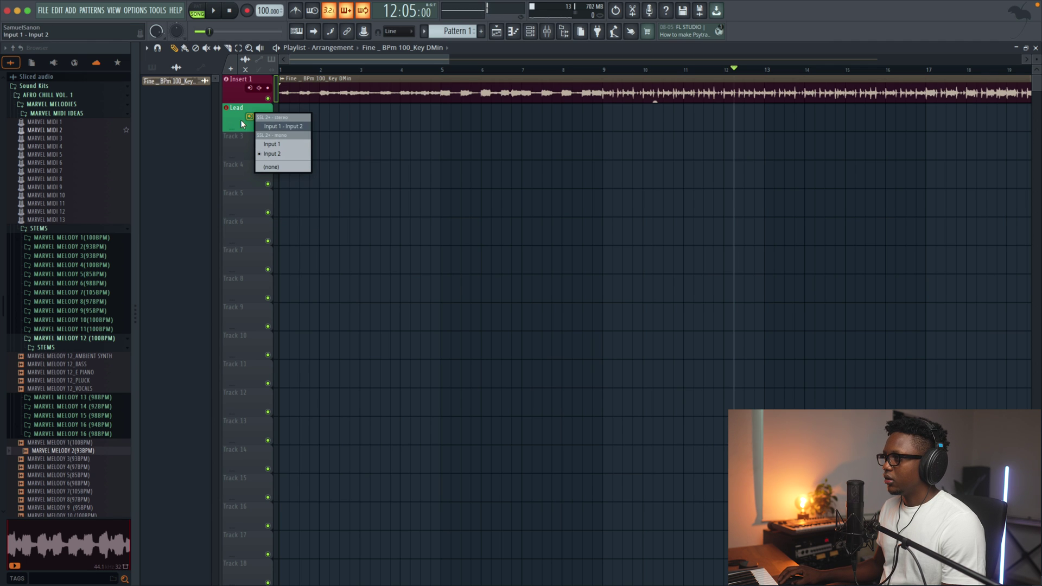
left_click(226, 131)
left_click(258, 117)
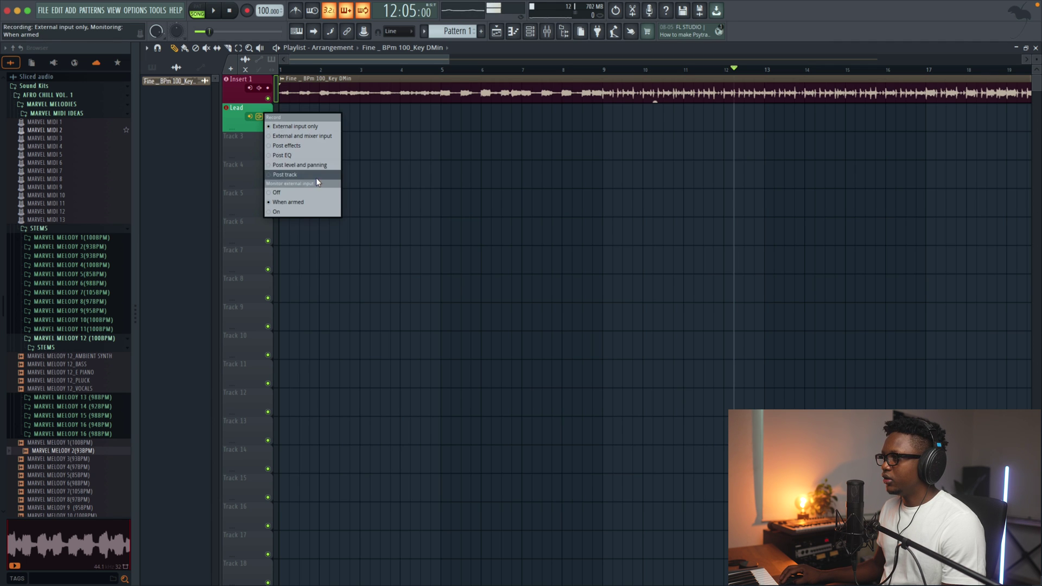
left_click(278, 193)
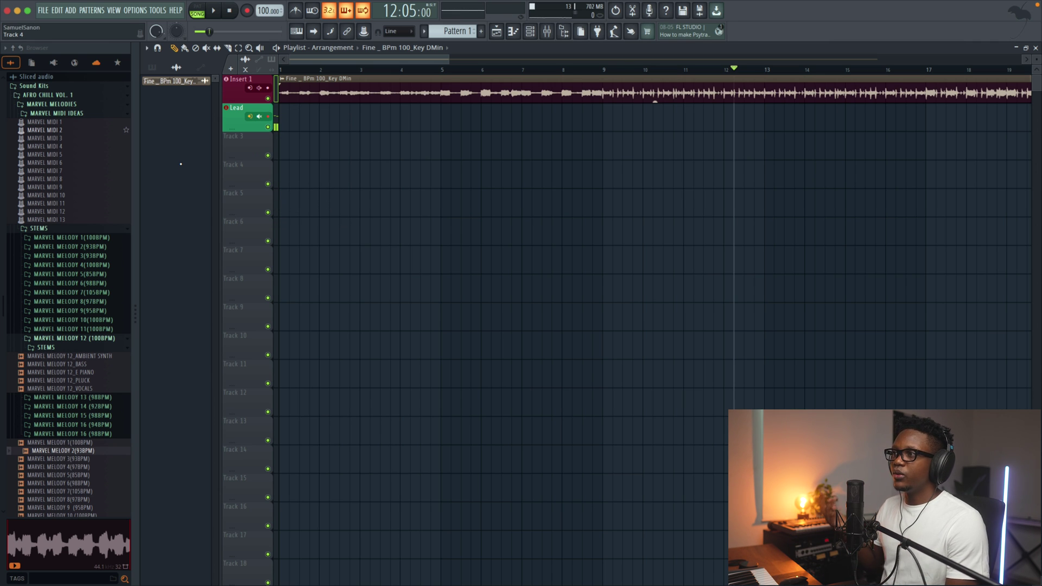
Step: Examine the Lead track's recording and monitoring options and the buffer length in the audio settings, and close the settings window
left_click(260, 117)
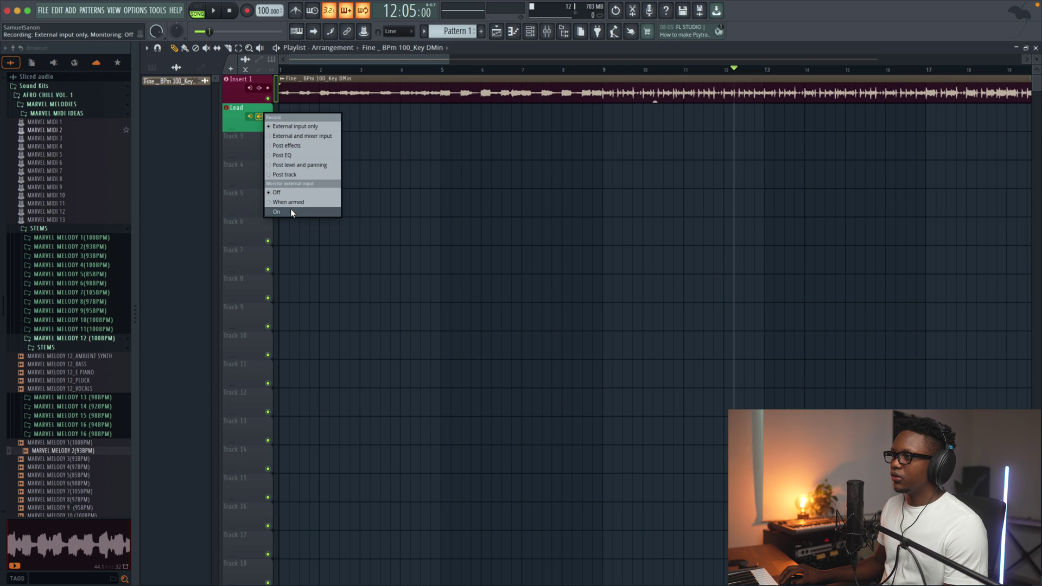
left_click(217, 144)
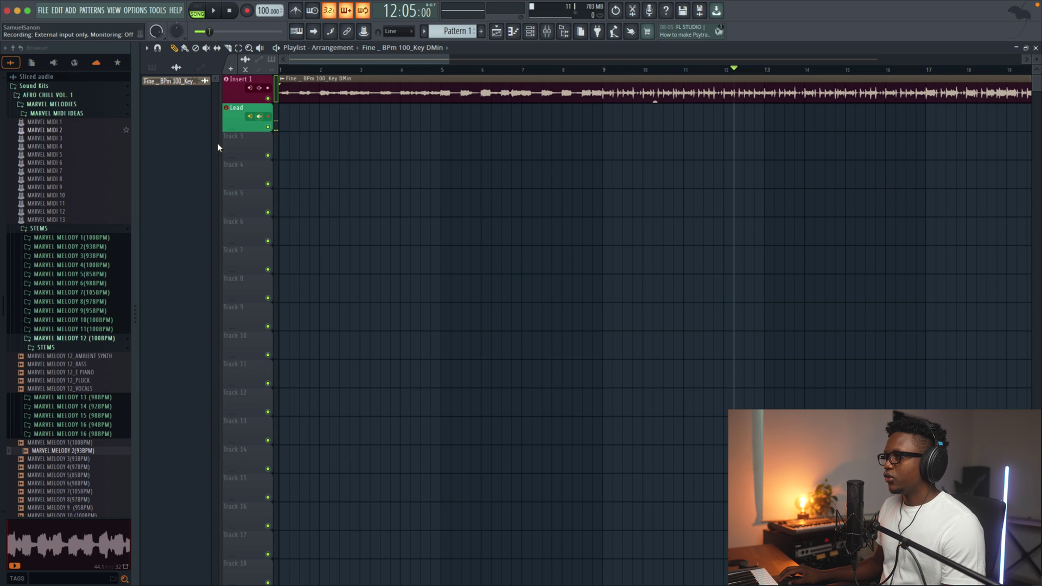
left_click(259, 117)
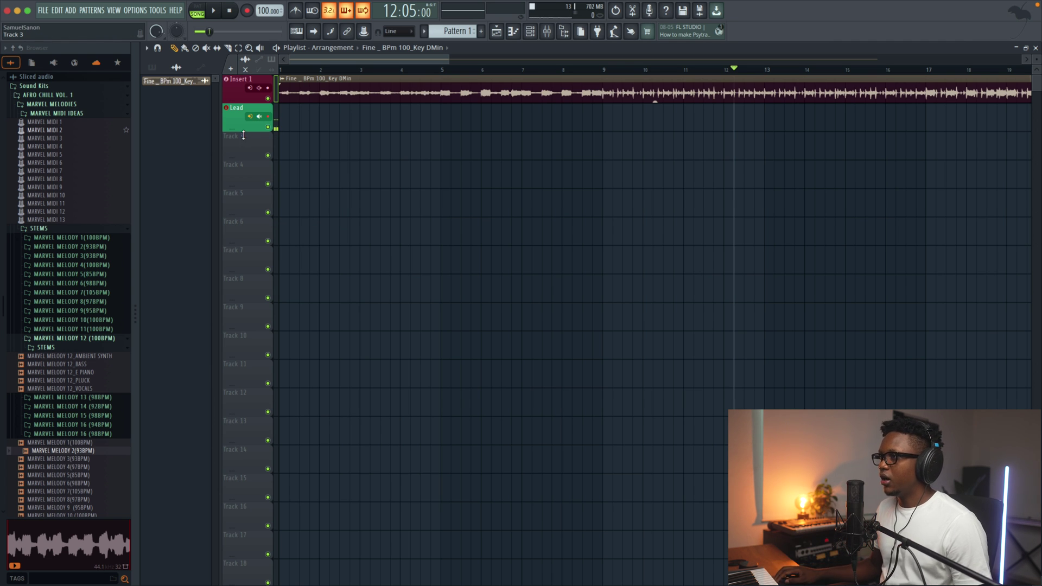
left_click(258, 116)
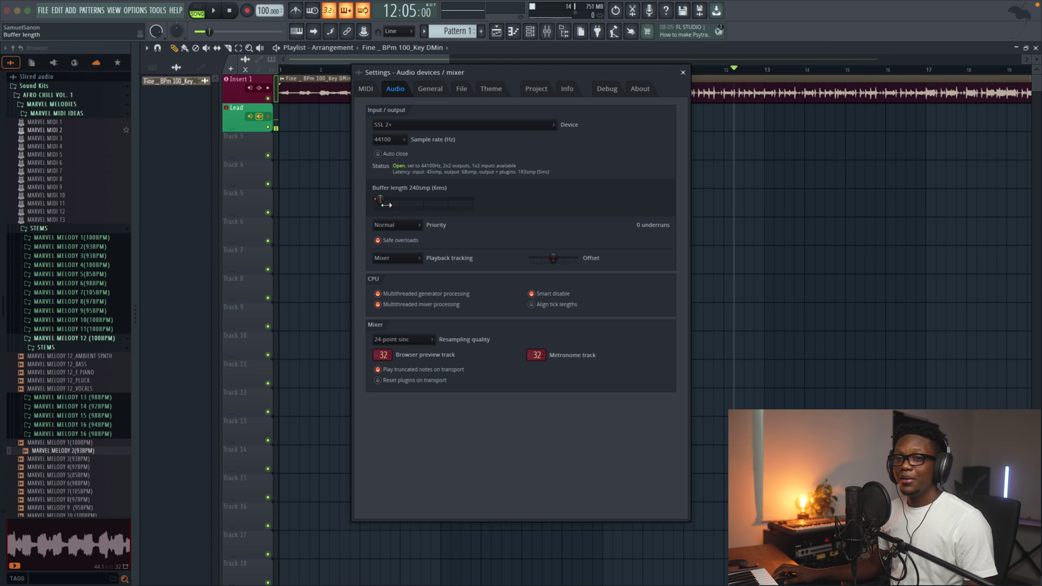
left_click(683, 73)
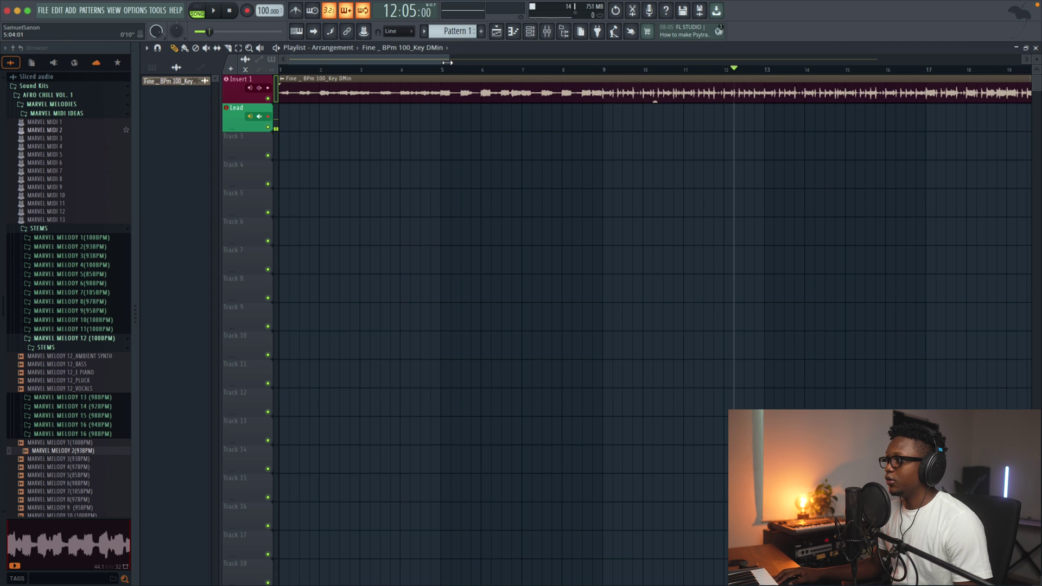
Step: Audition the instrumental in the playlist and place the playhead at bar 16 for the vocal recording
left_click_drag(447, 62, 713, 60)
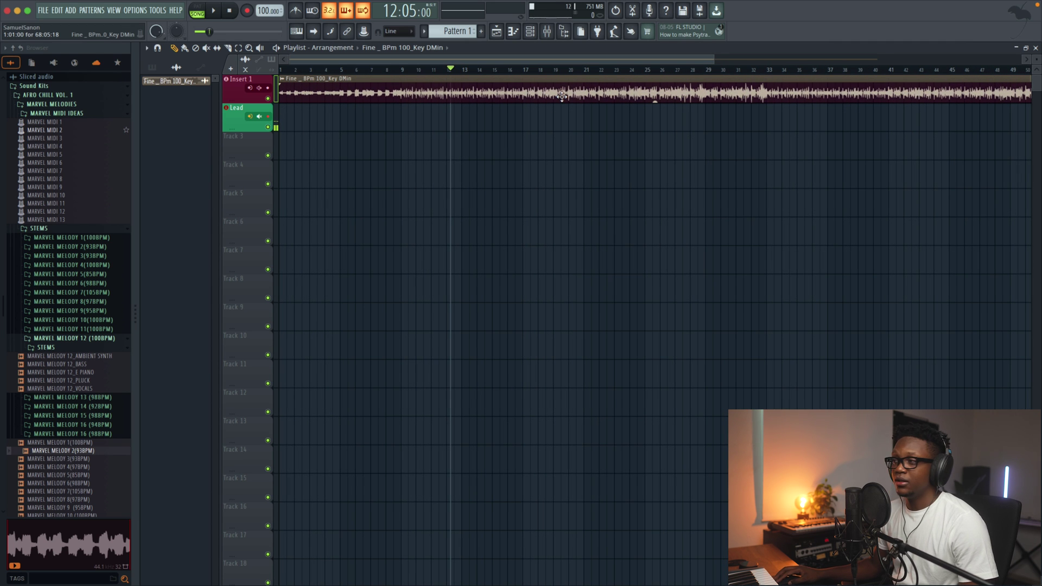
key("space")
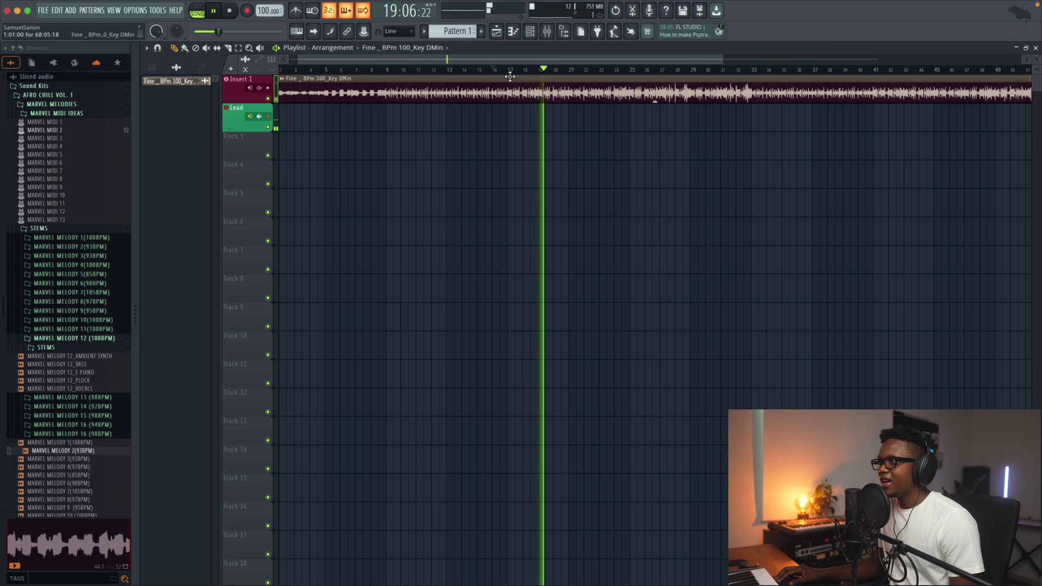
key("space")
key("space")
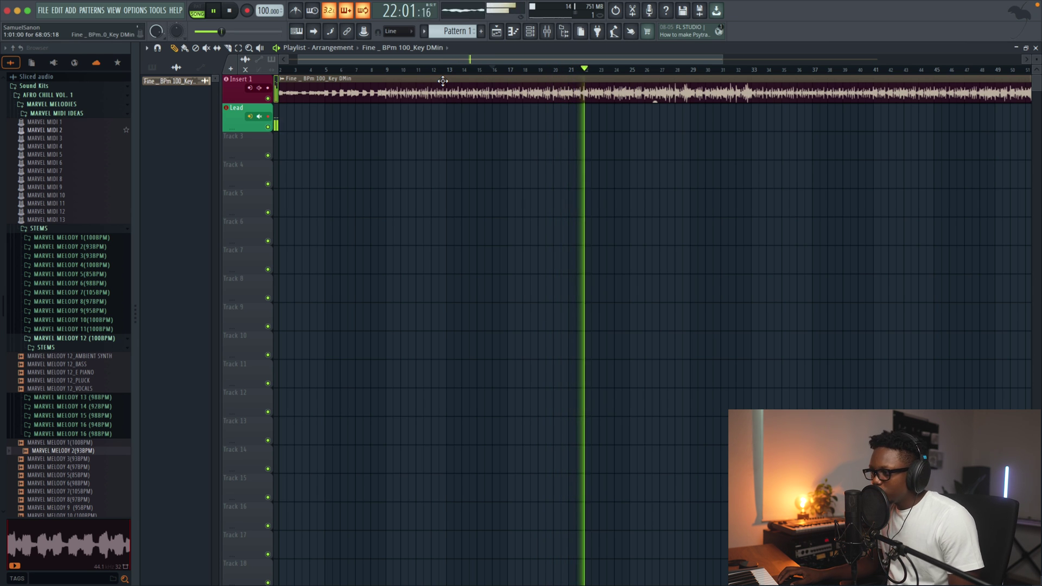
key("space")
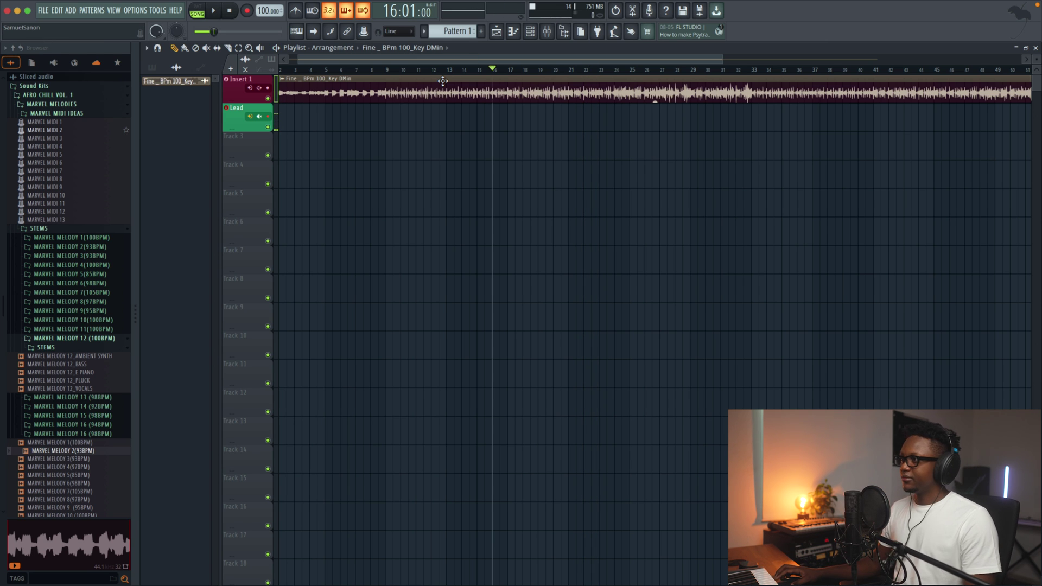
Step: Record a vocal take onto the Lead track from bar 16 to about bar 25
key("space")
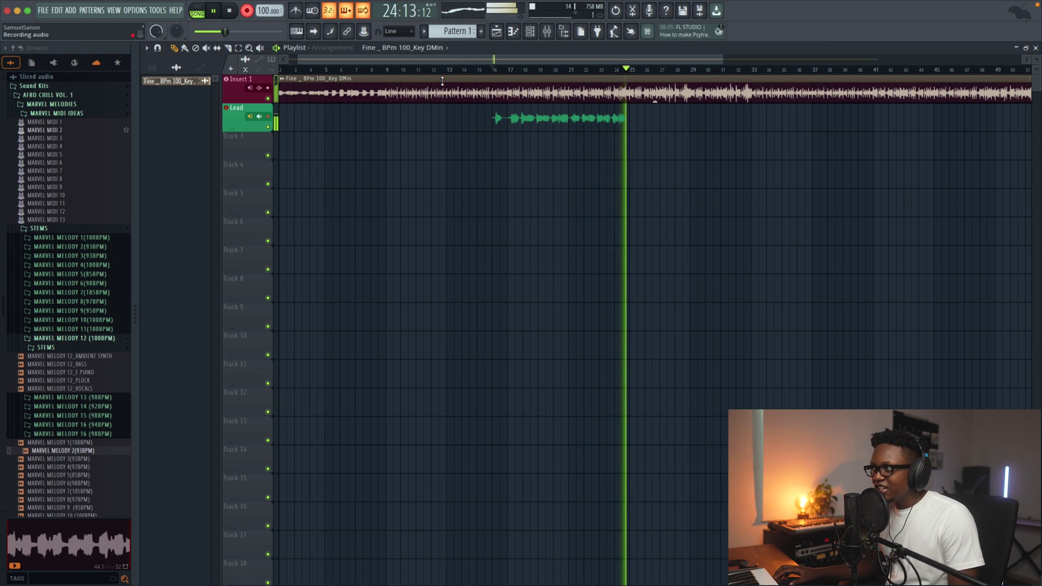
key("space")
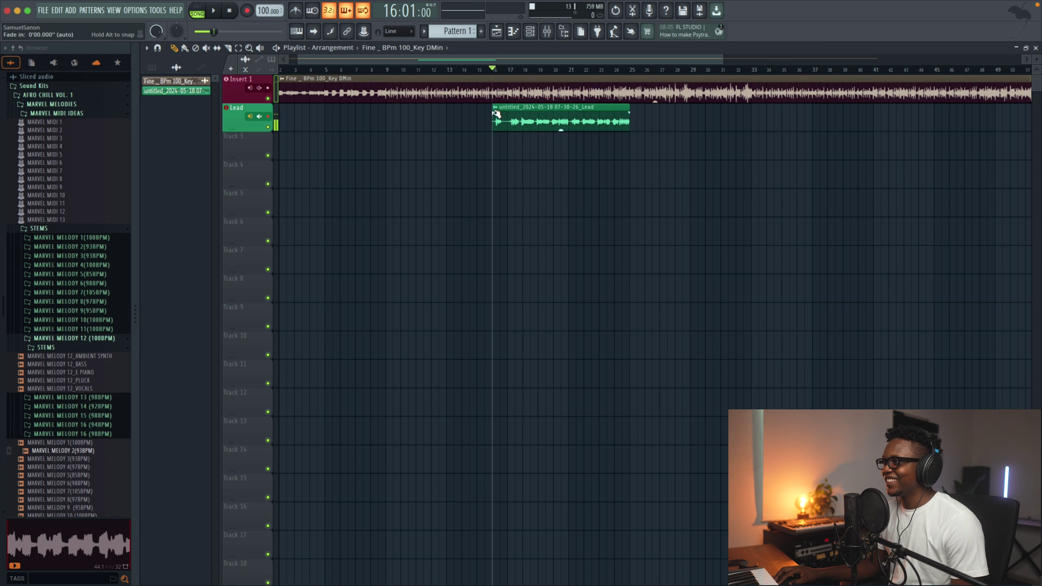
Step: Trim the start of the recorded vocal clip to bar 17 and play it back with the instrumental
key("space")
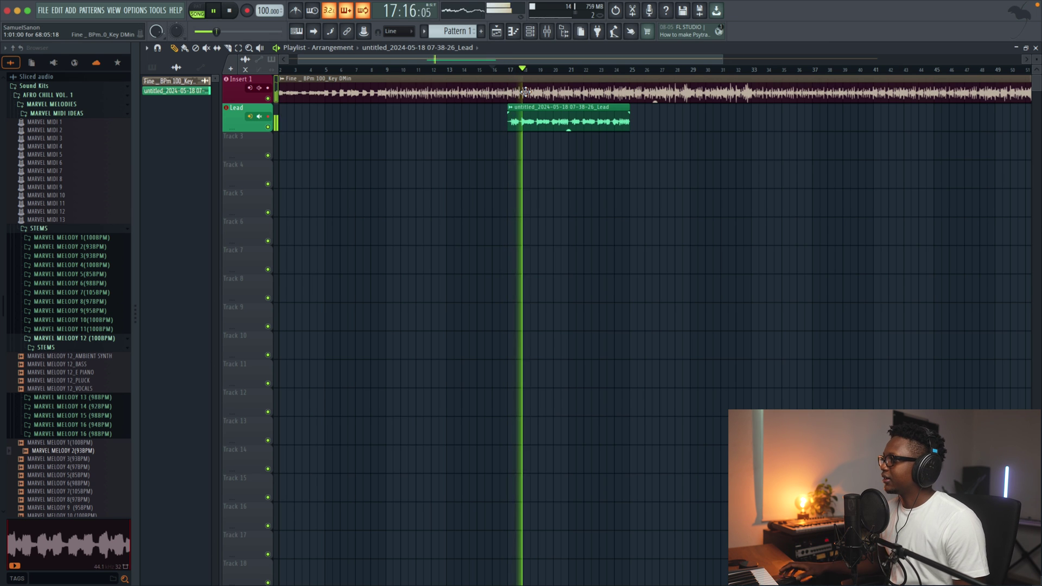
left_click_drag(1036, 59, 1036, 46)
left_click_drag(722, 59, 473, 69)
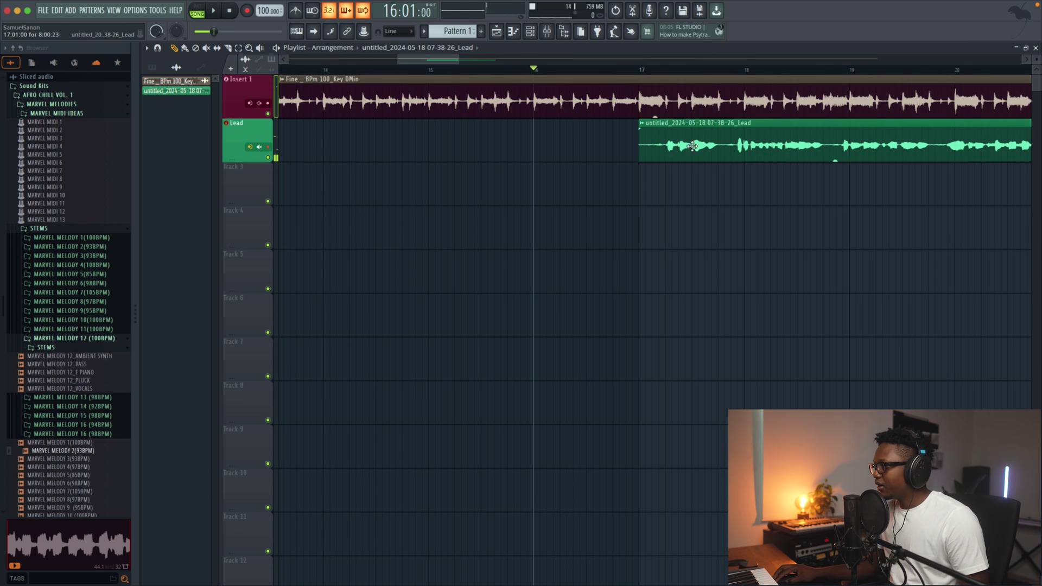
Step: Play the vocal take with the instrumental from bar 16 and open the Lead track's Fruity Delay 3 and second-slot effect for inspection
key("space")
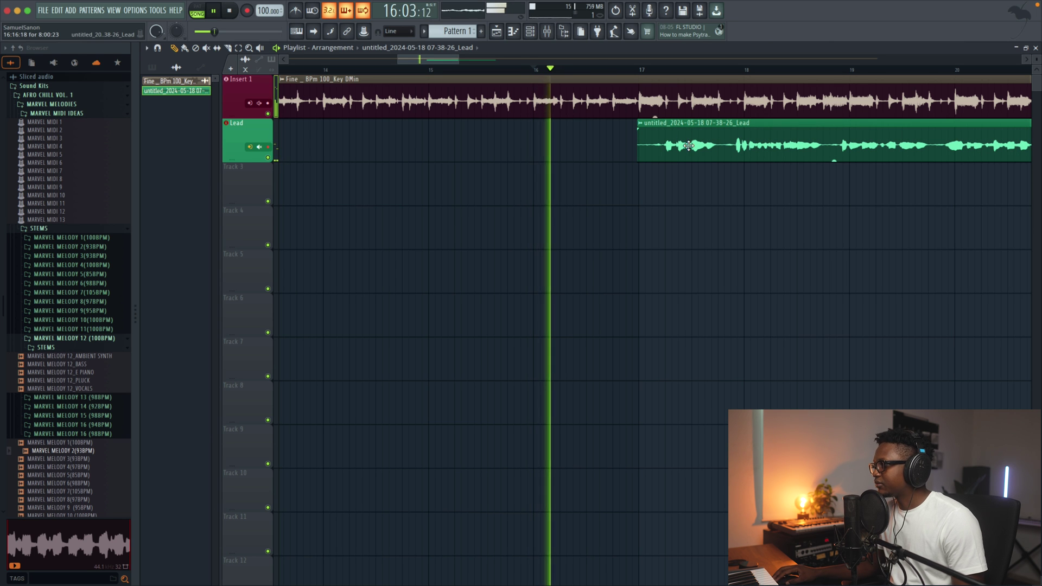
left_click_drag(455, 58, 652, 60)
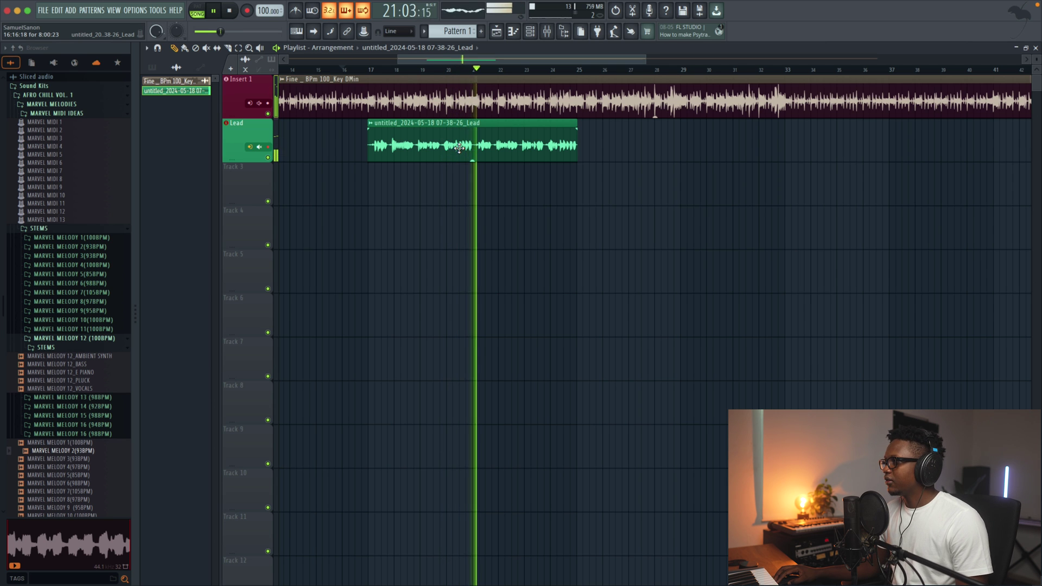
key("F9")
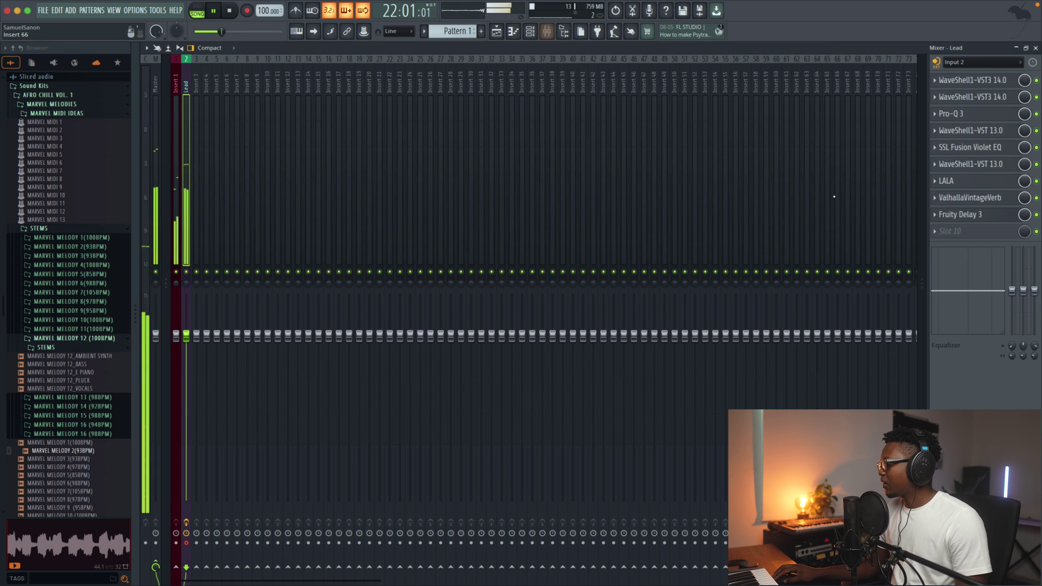
left_click(981, 216)
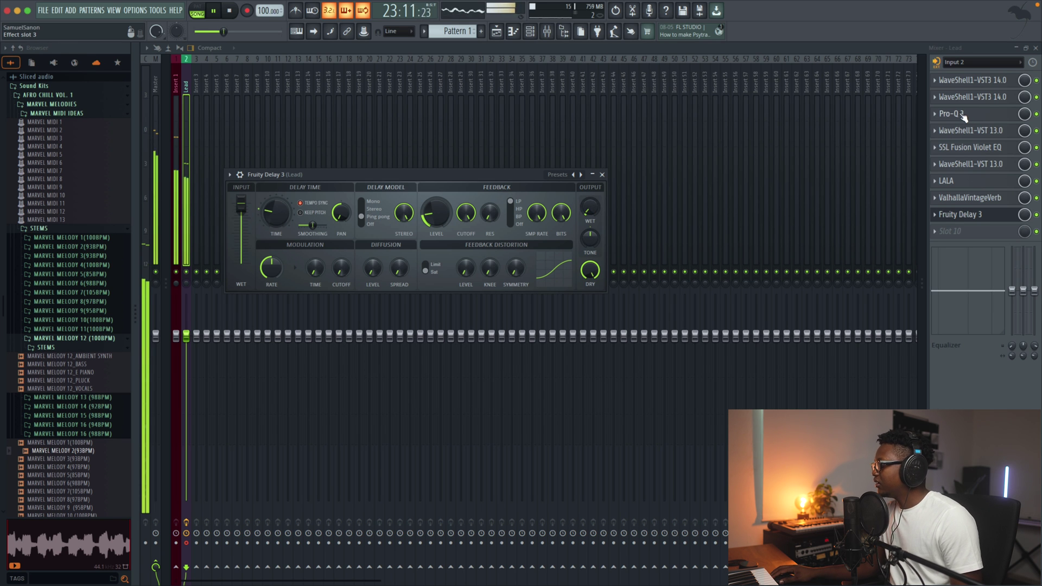
left_click(981, 98)
left_click(981, 99)
left_click(980, 99)
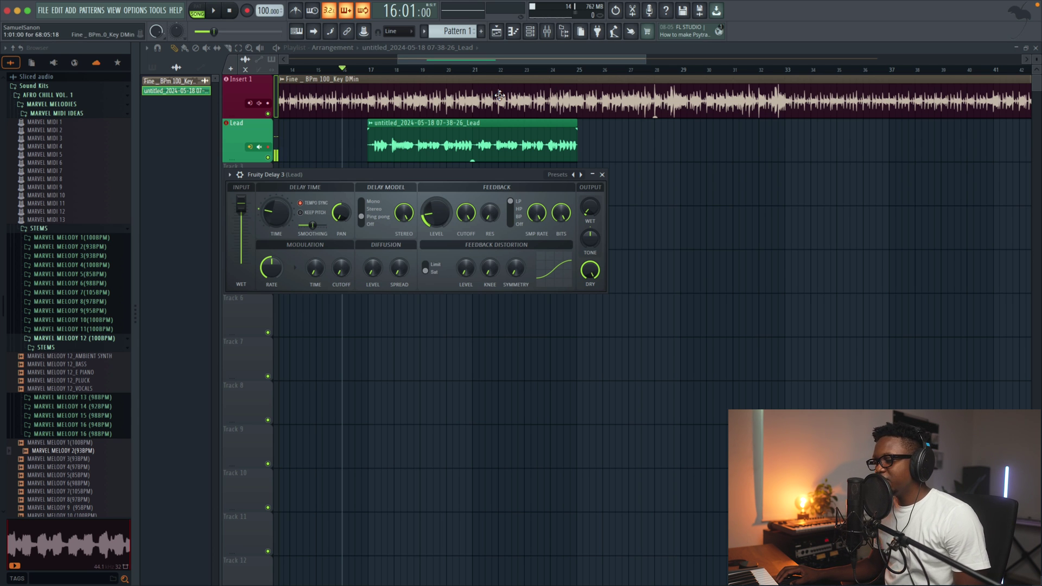
Step: Record a second vocal take for the Lead from about bar 23 to bar 33
key("space")
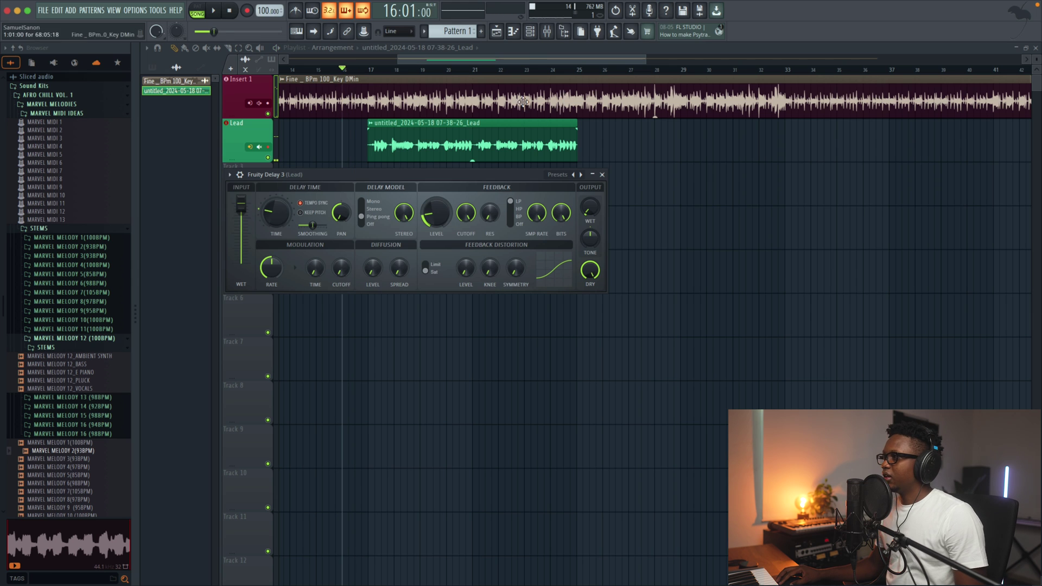
left_click(527, 73)
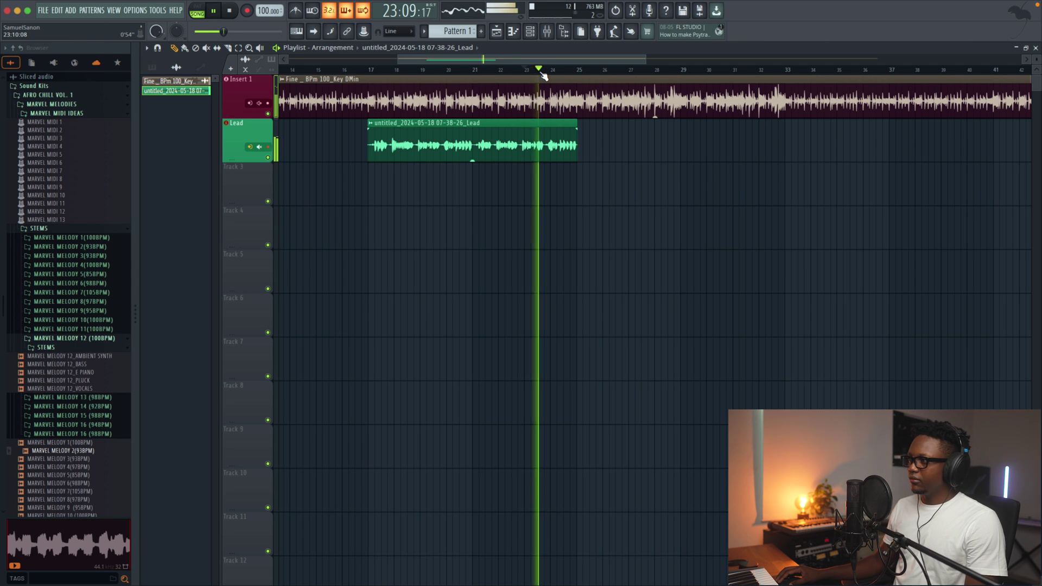
key("r")
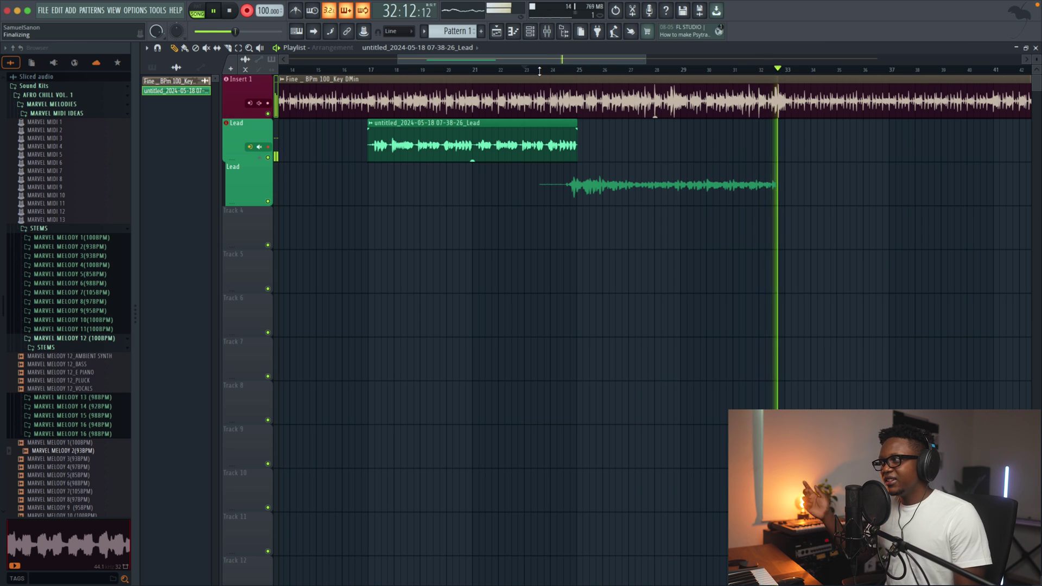
key("space")
Step: Trim the start of the second take to about bar 24.5, play it back, and enlarge the playlist tracks
key("space")
left_click_drag(540, 166, 564, 164)
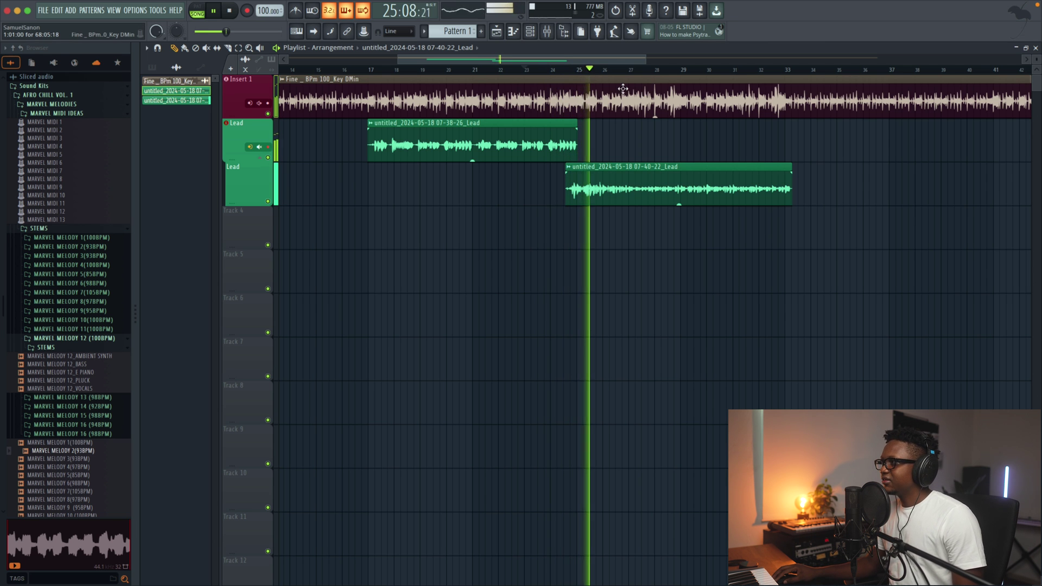
left_click_drag(645, 60, 769, 70)
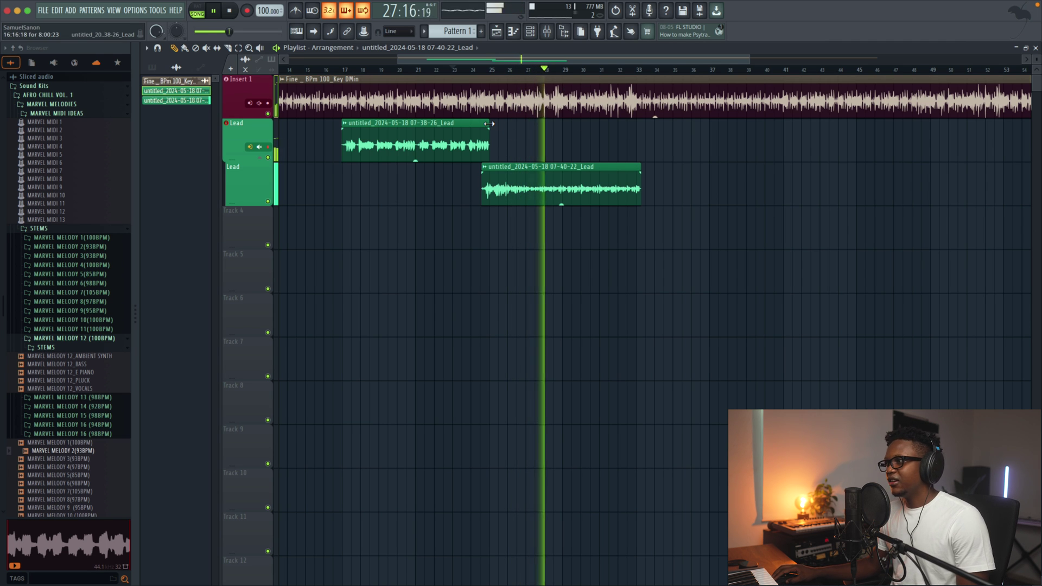
left_click_drag(1035, 63, 1035, 93)
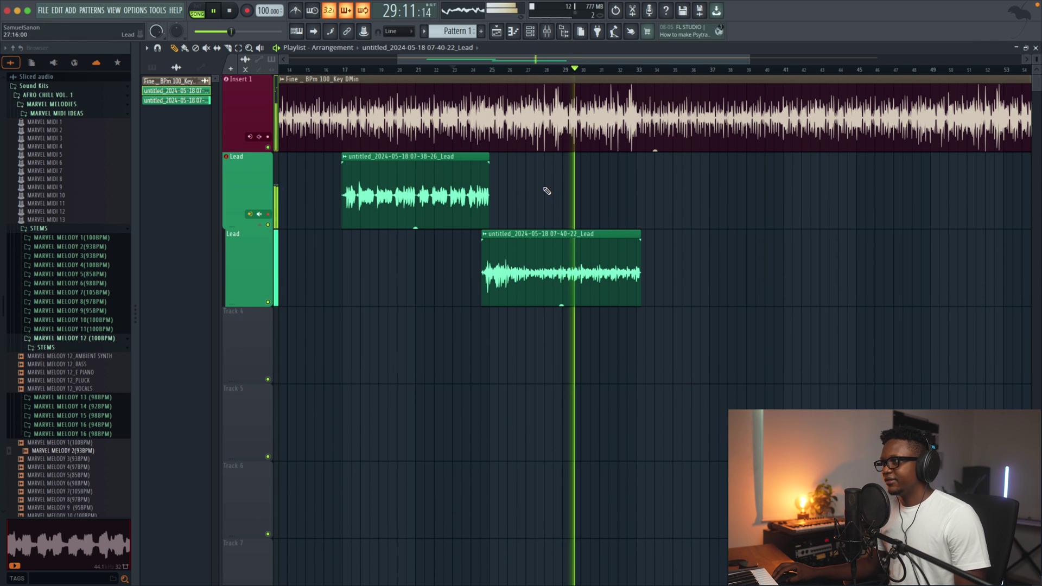
Step: Set the peak reduction of the Lead track's LALA leveling amplifier to 9.5 dB during playback, and close the mixer
left_click(547, 31)
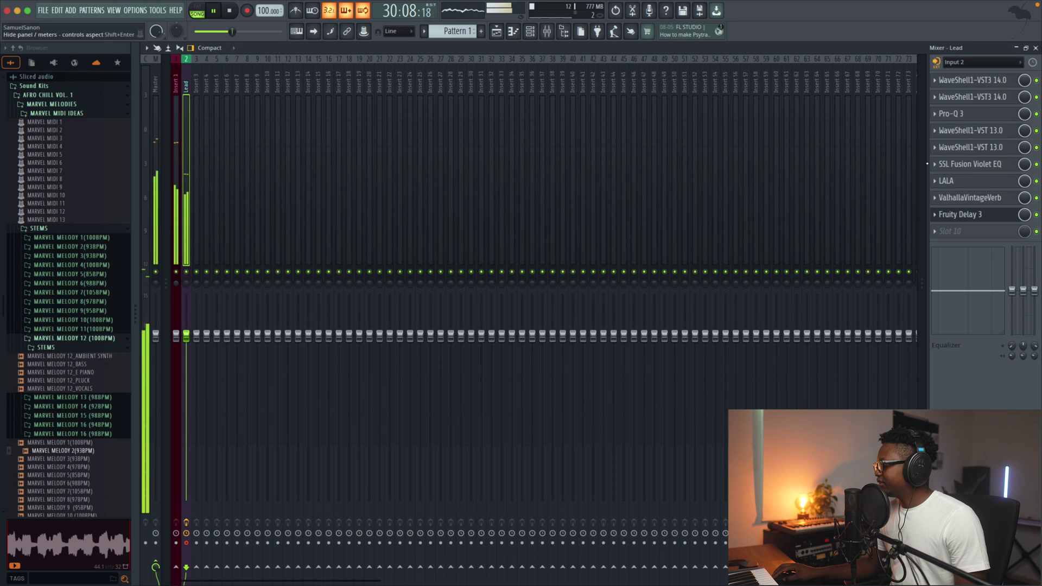
left_click(966, 183)
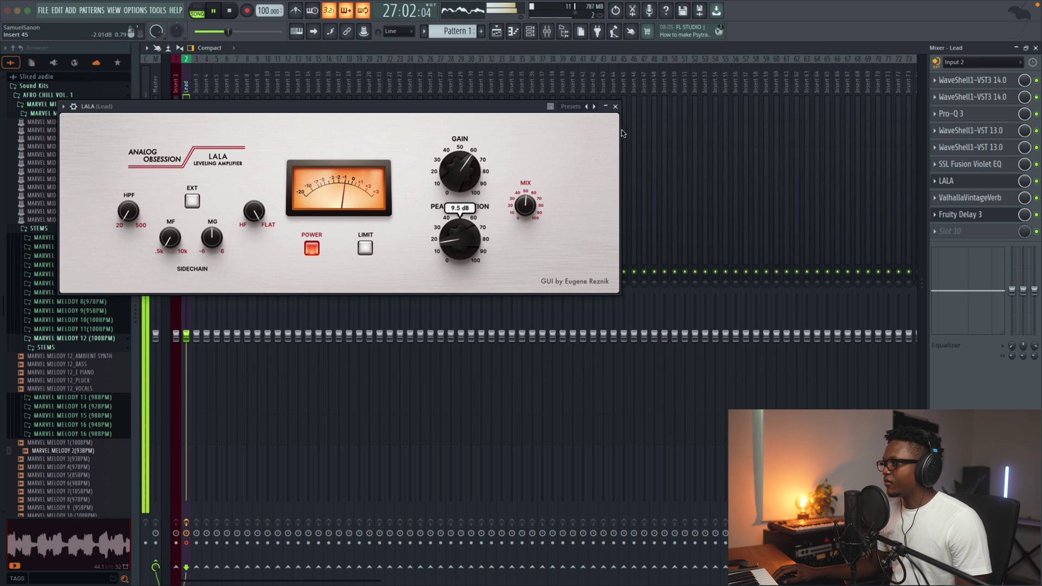
left_click(615, 106)
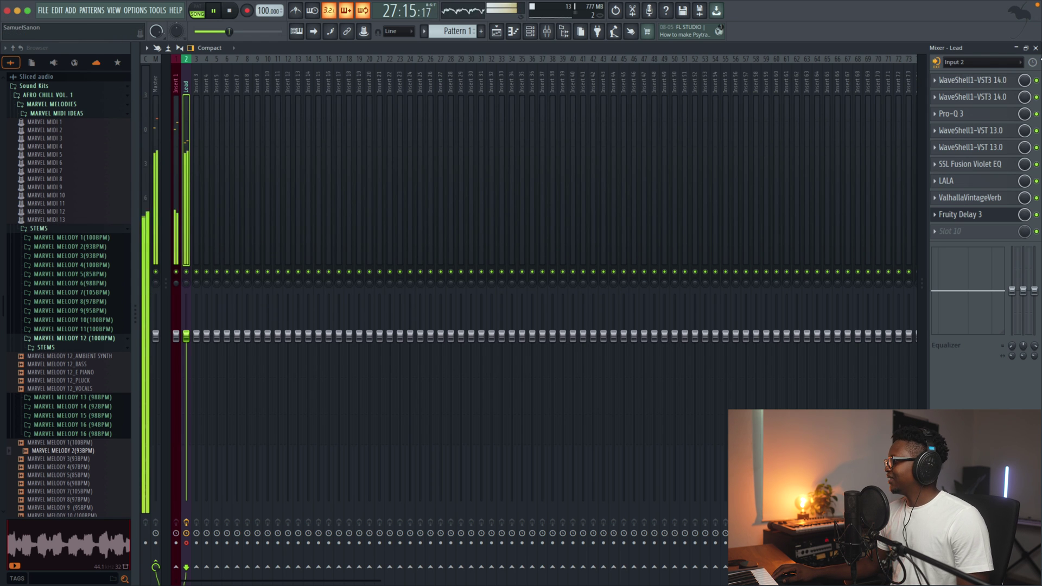
left_click(1035, 48)
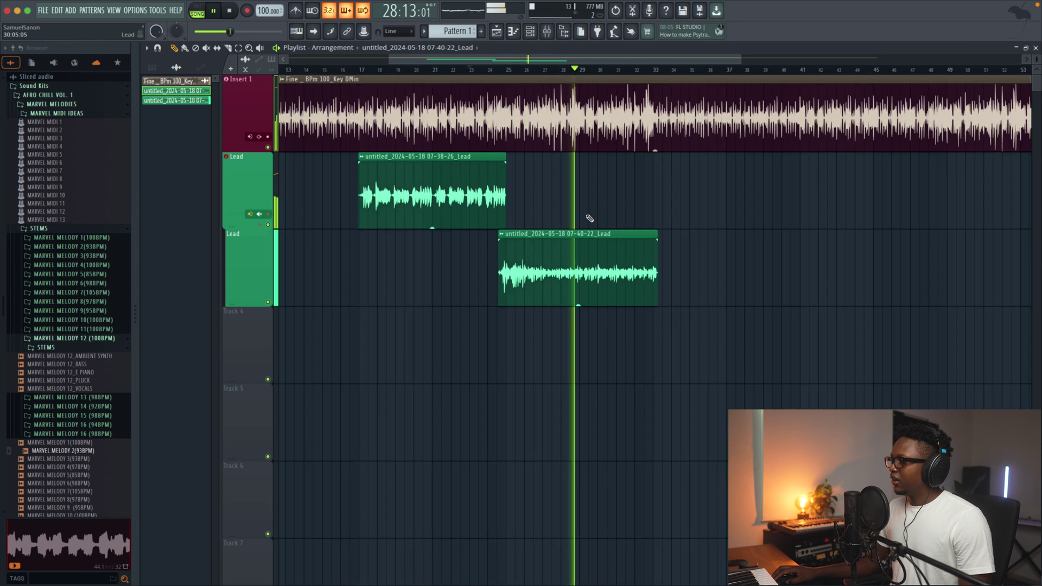
Step: Record a short vocal take on the Lead track from about bar 25.5 to bar 29
scroll(588, 217, "up", 2)
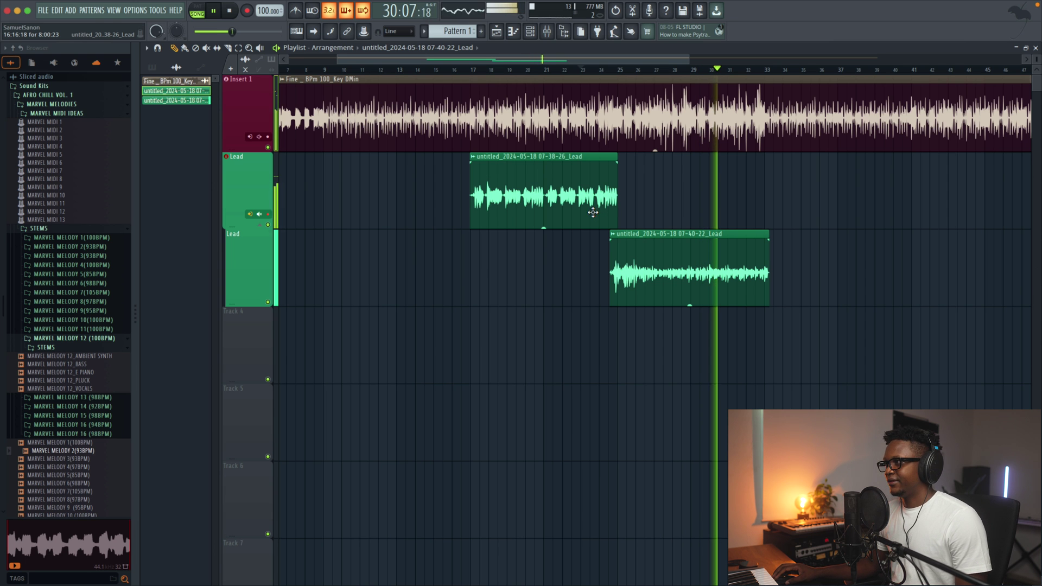
scroll(521, 98, "down", 2)
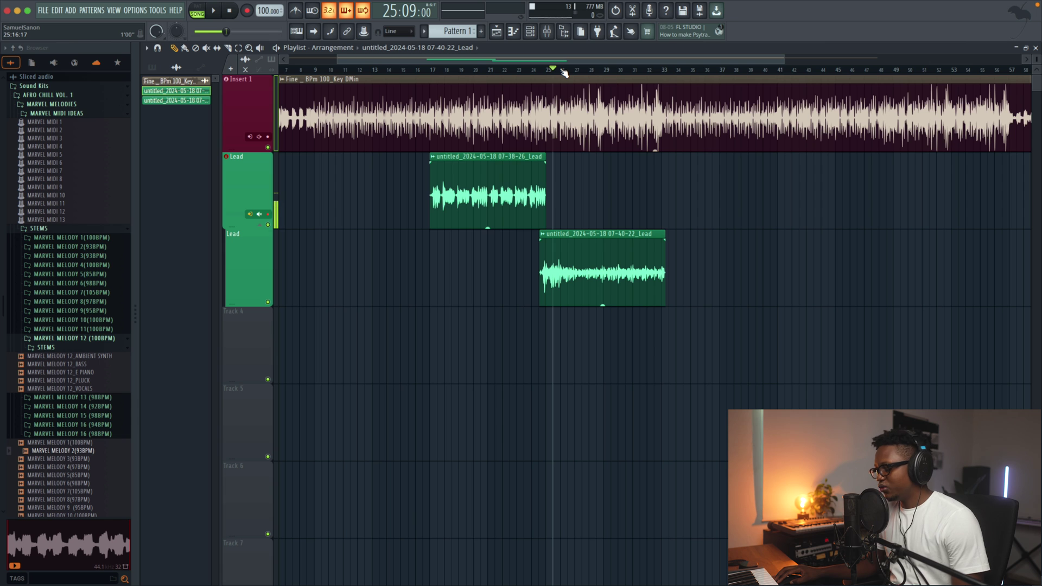
key("space")
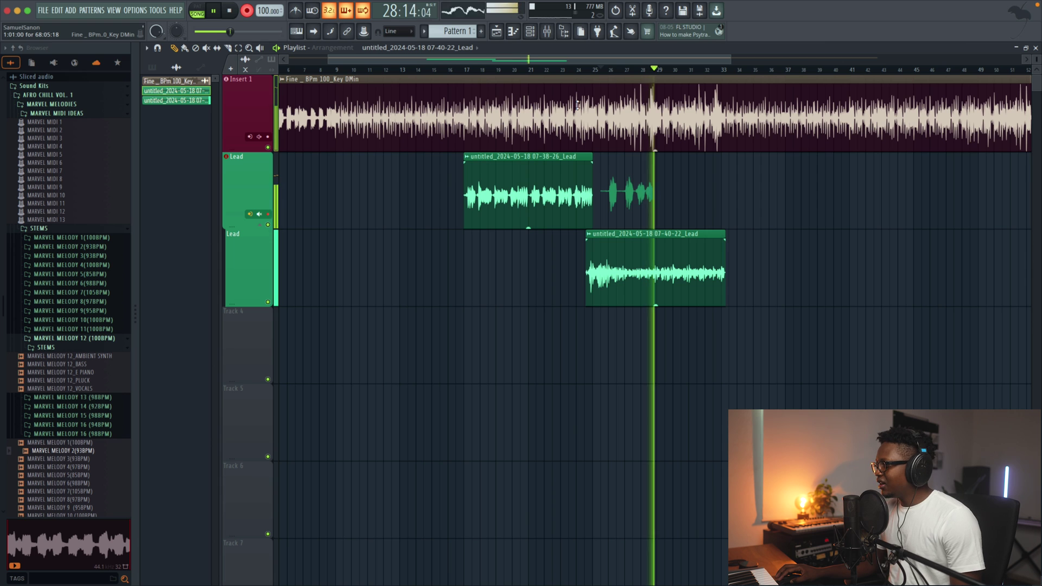
key("space")
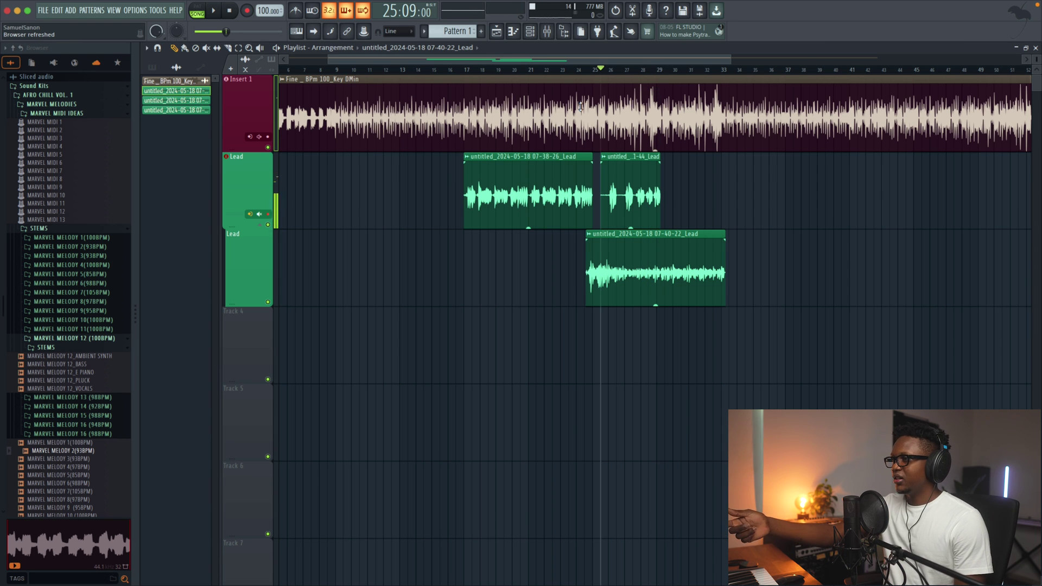
Step: Record another short take from the same position and mute both short vocal clips
key("space")
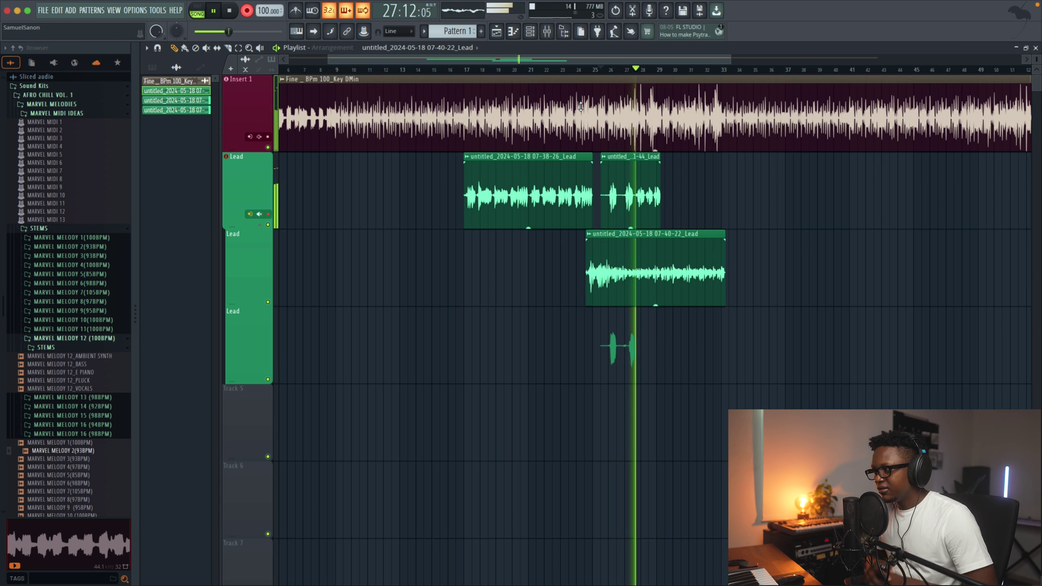
key("space")
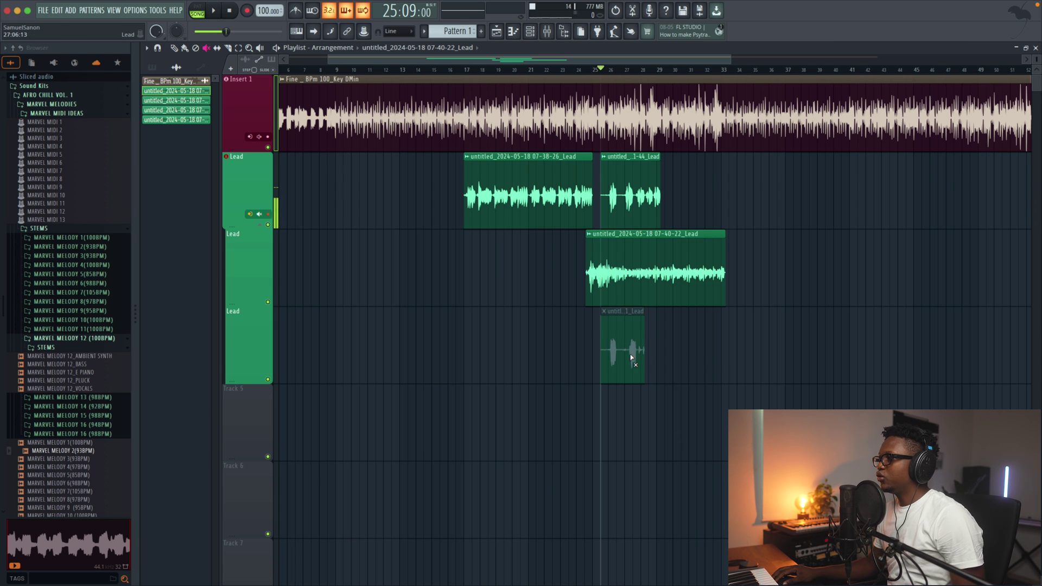
left_click(629, 184)
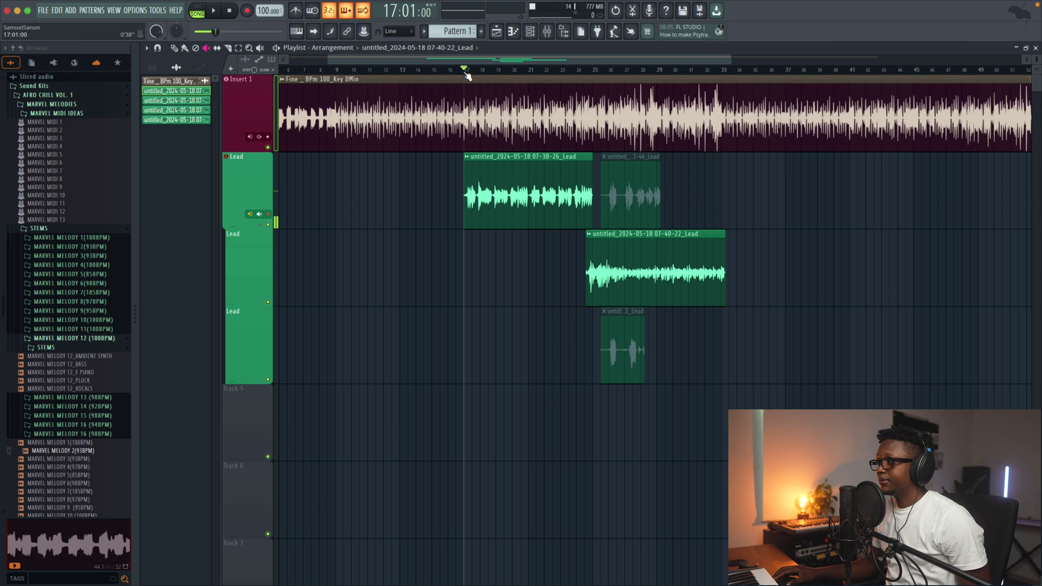
Step: Play the arrangement from bar 17 and lower the Lead mixer track's volume to about 94% (-1.4 dB)
key("space")
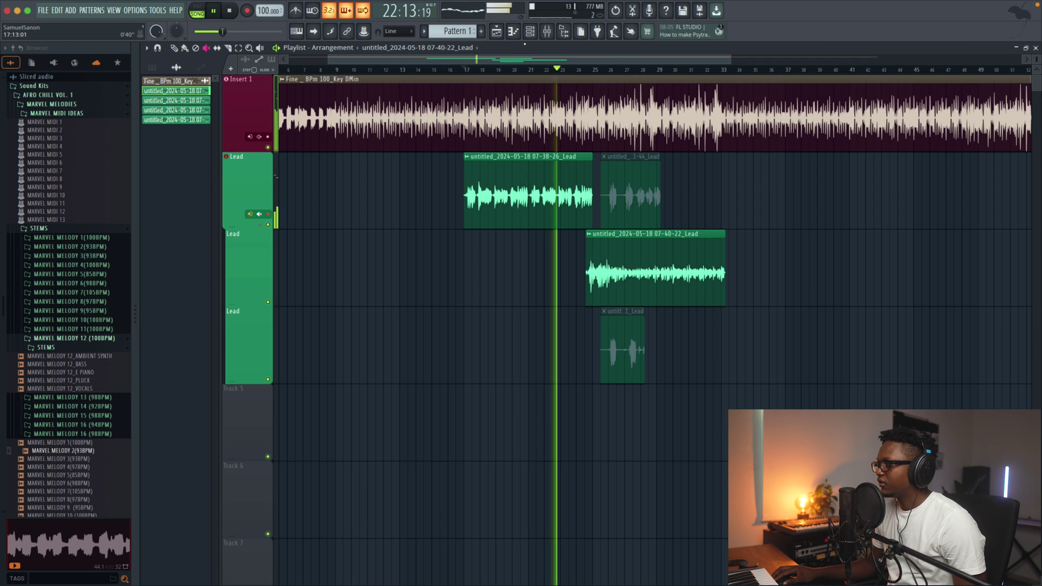
key("F9")
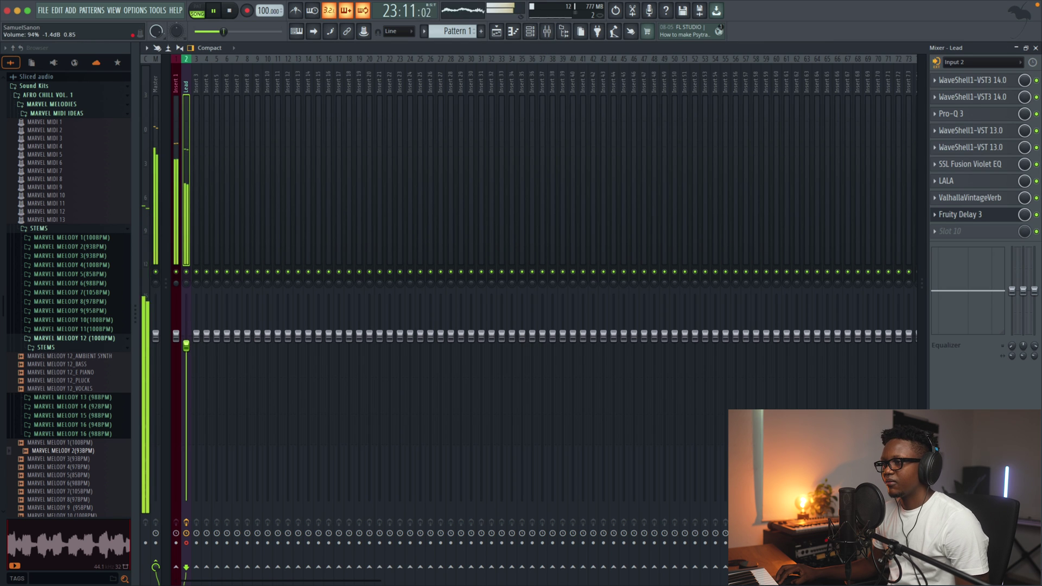